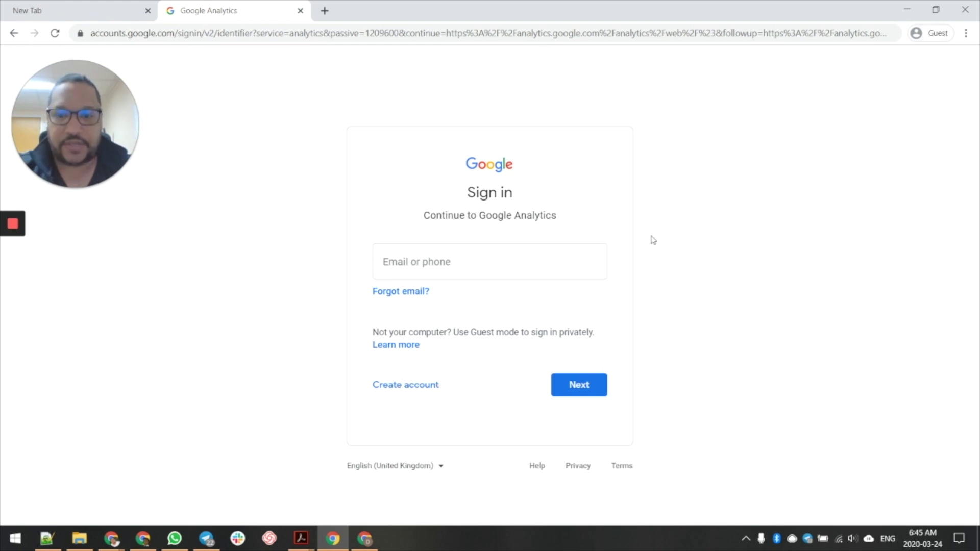
Start the Google sign-in by entering the account e-mail in the Email or phone field
click(431, 269)
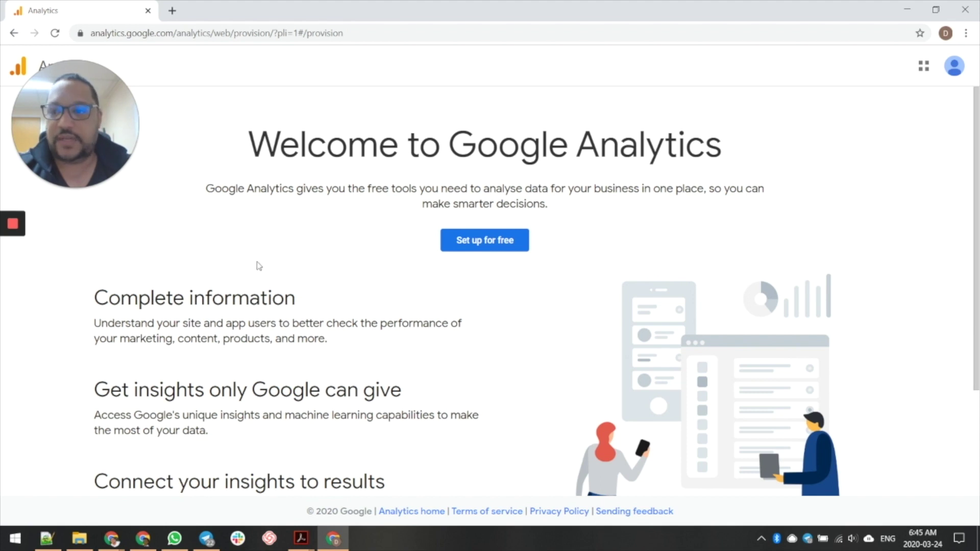
drag(48, 182, 48, 210)
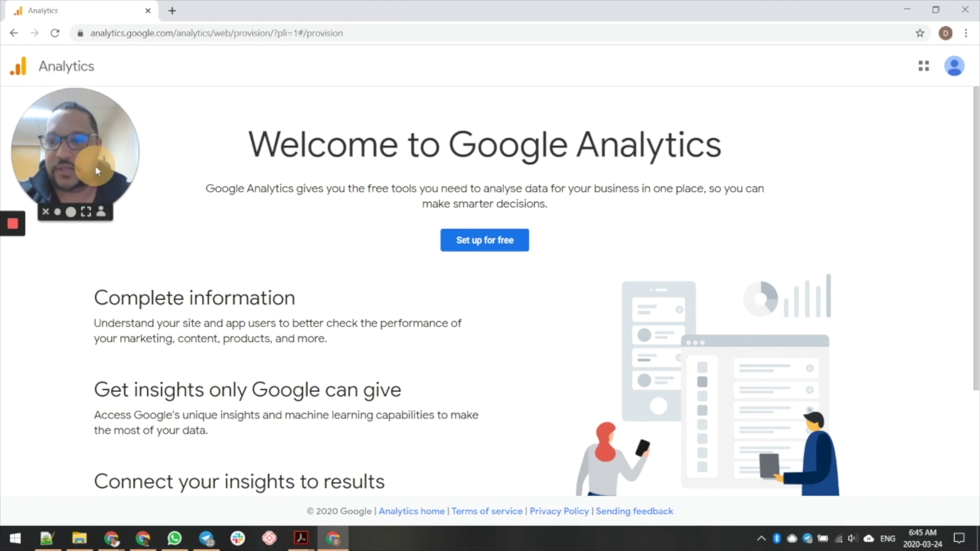
click(47, 211)
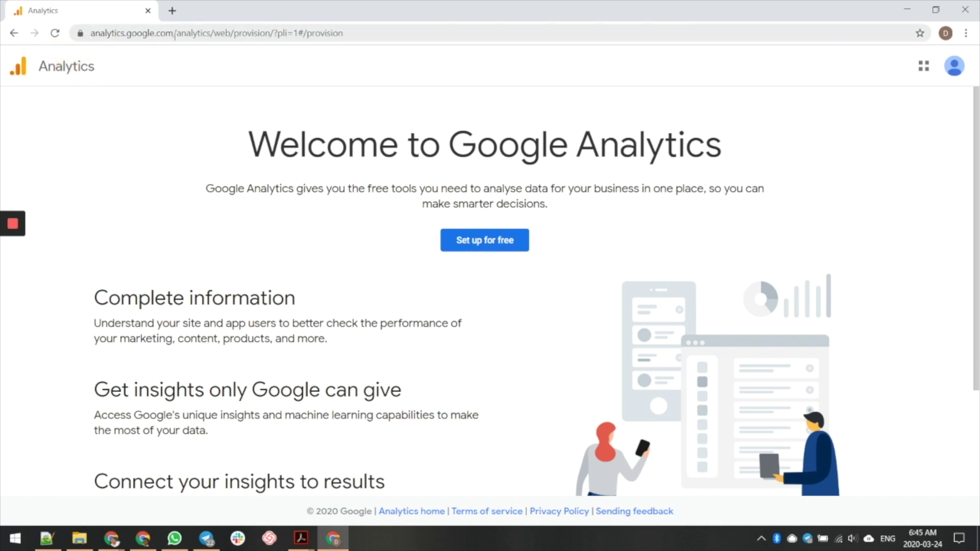
drag(57, 71, 110, 91)
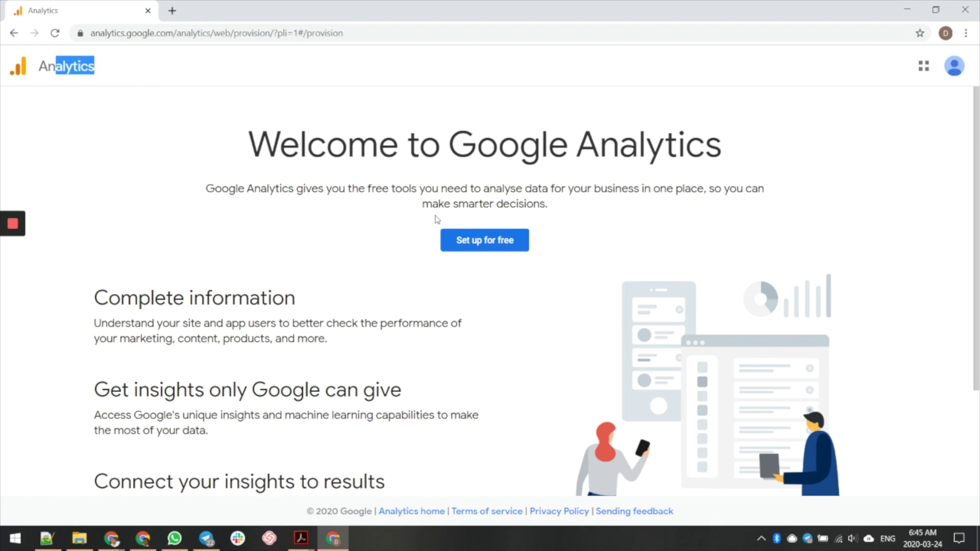
scroll(422, 291, down, 3)
scroll(422, 291, up, 3)
Start a free Analytics account named Martelly.ca, keeping all four data-sharing options ticked
click(484, 245)
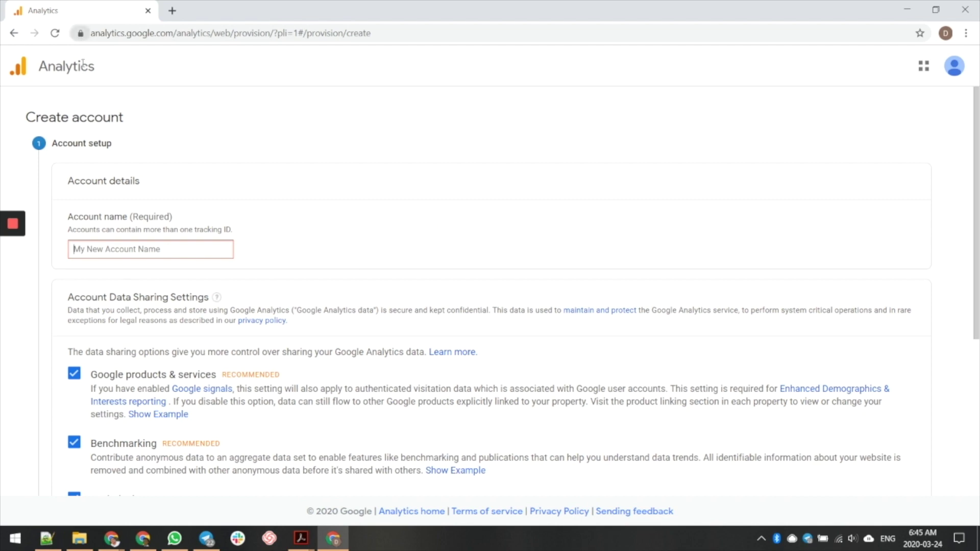
click(145, 257)
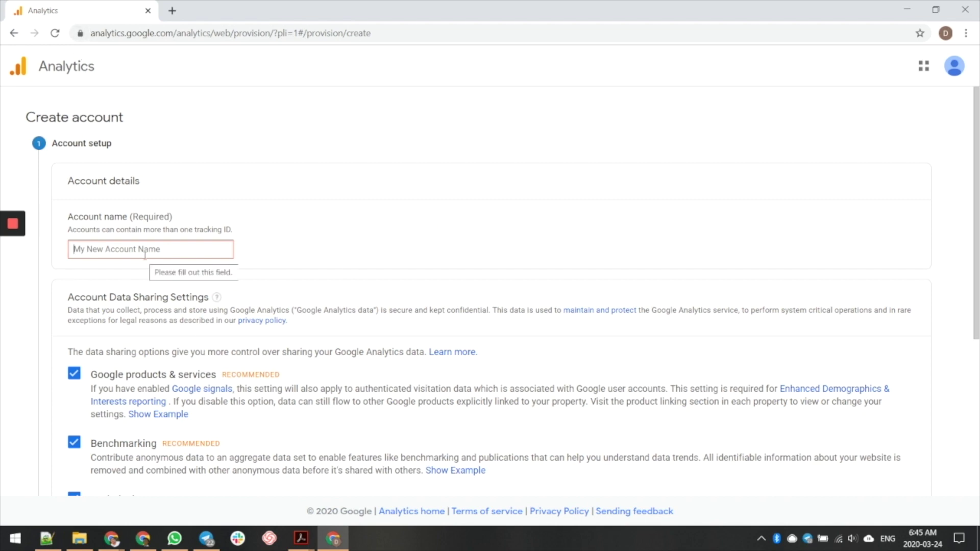
scroll(146, 252, down, 2)
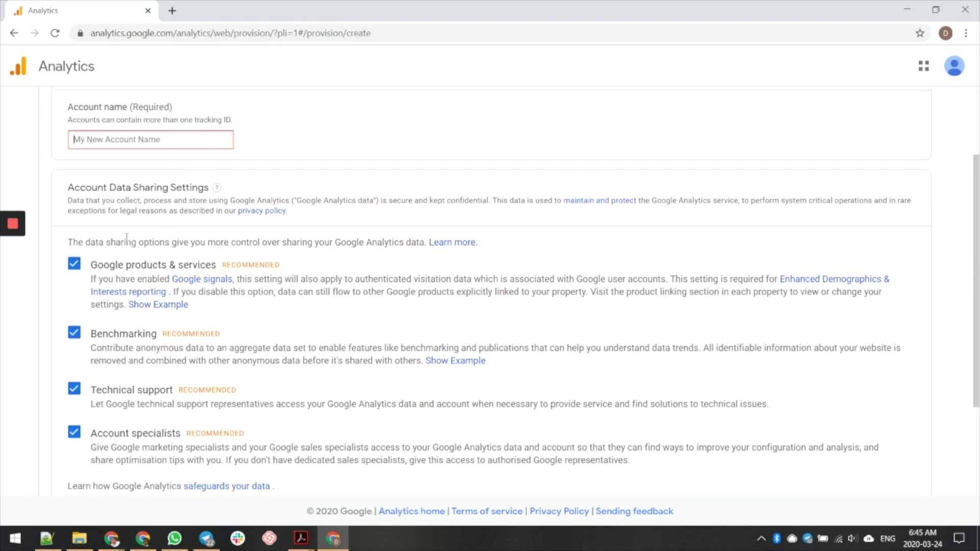
scroll(137, 235, up, 2)
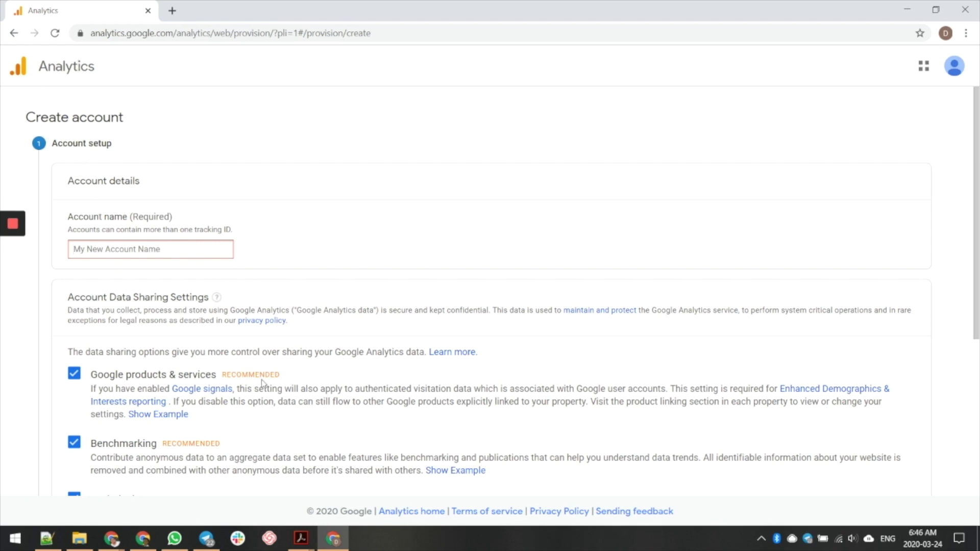
click(90, 250)
text(Martelly.ca)
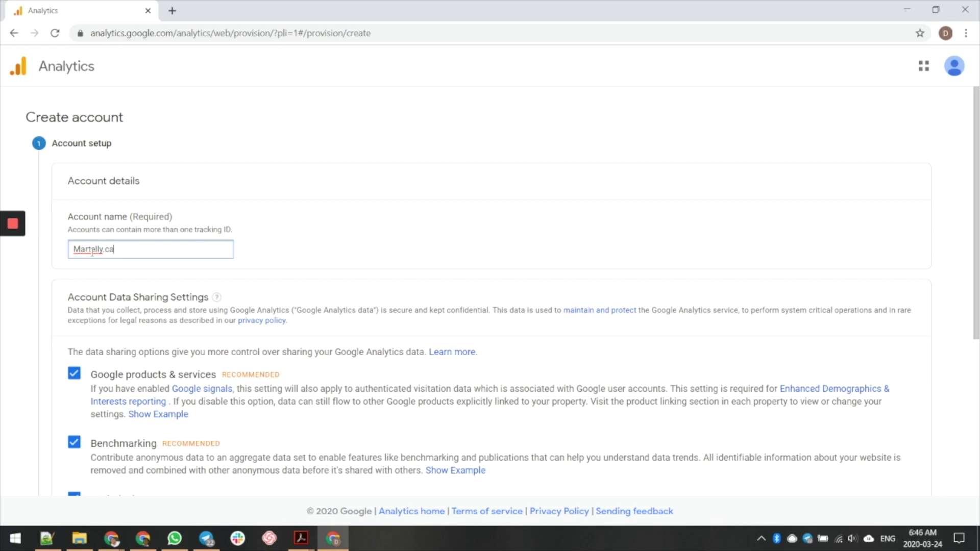
scroll(102, 266, down, 3)
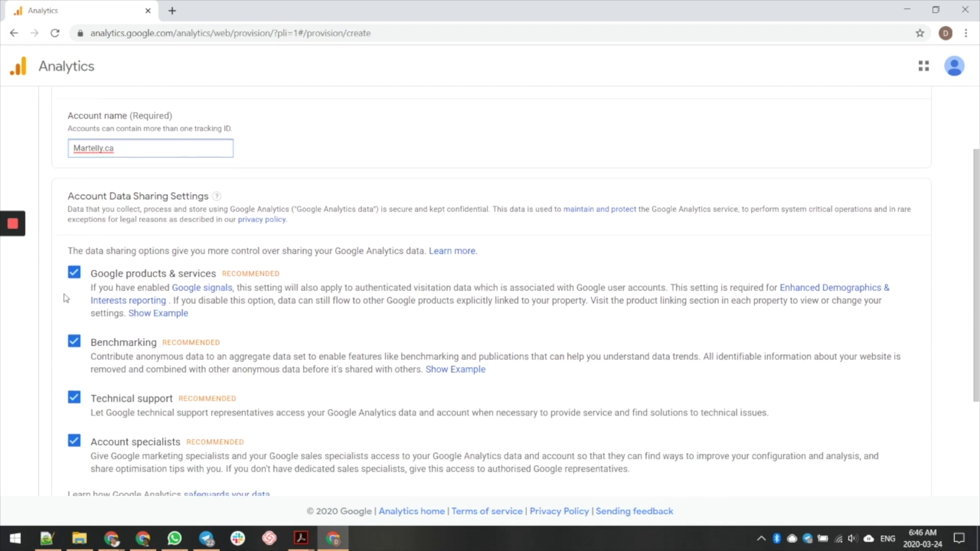
scroll(77, 273, down, 3)
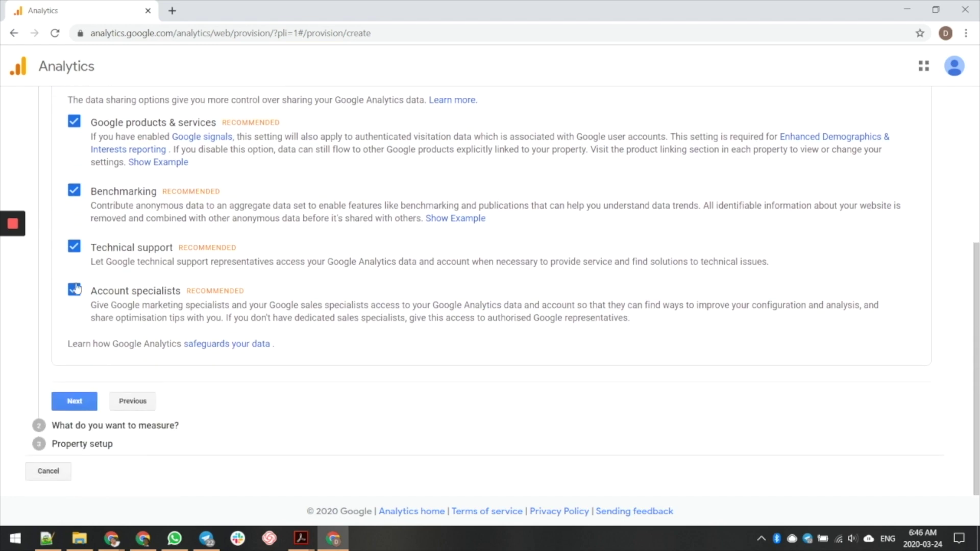
click(76, 404)
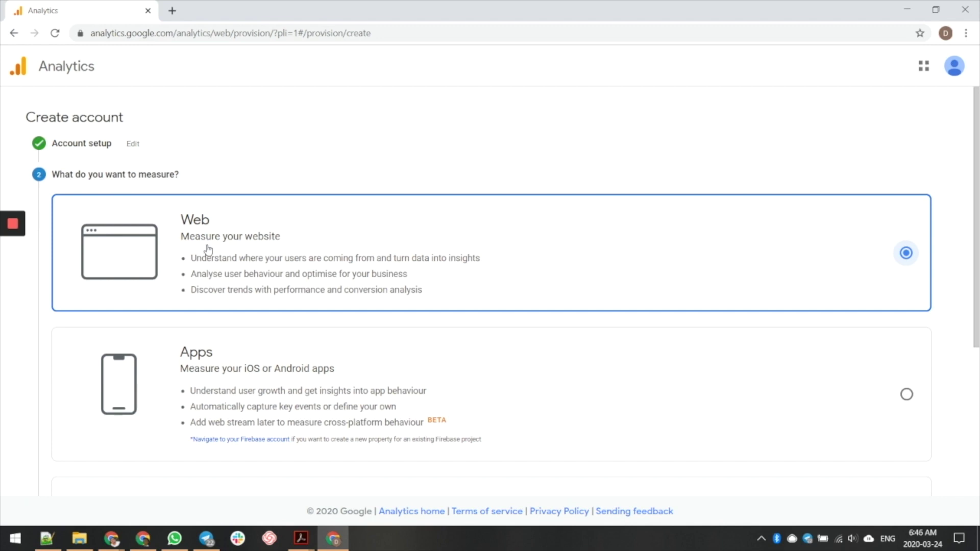
Choose to measure a website and start entering Martelly.ca as the website name
scroll(259, 262, down, 4)
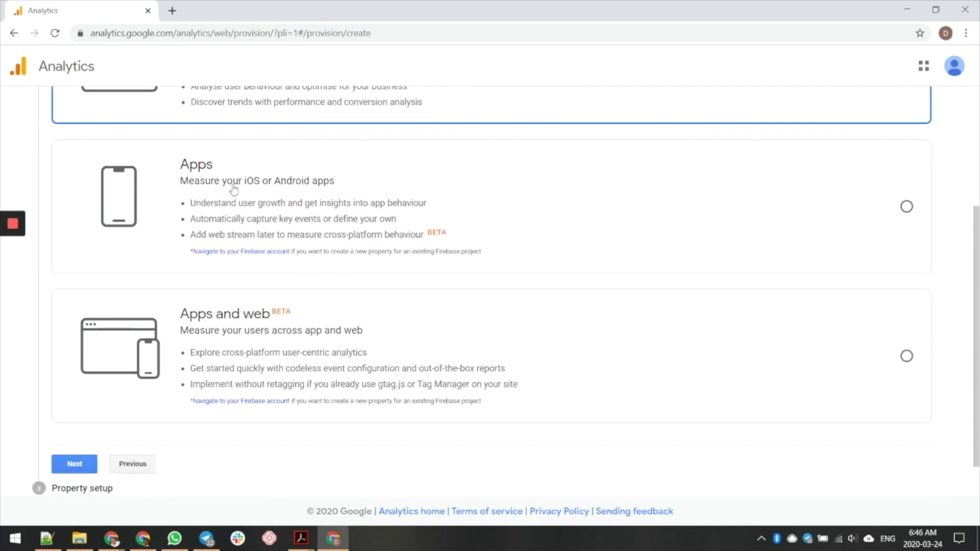
click(89, 461)
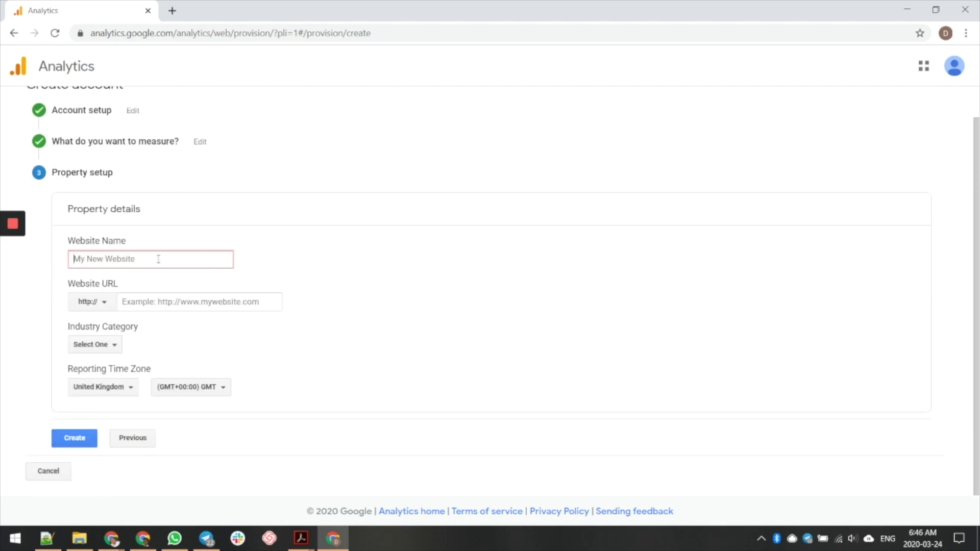
text(Mar)
Load martelly.ca in a new browser tab, copy its address, and return to Analytics
key(ctrl+a)
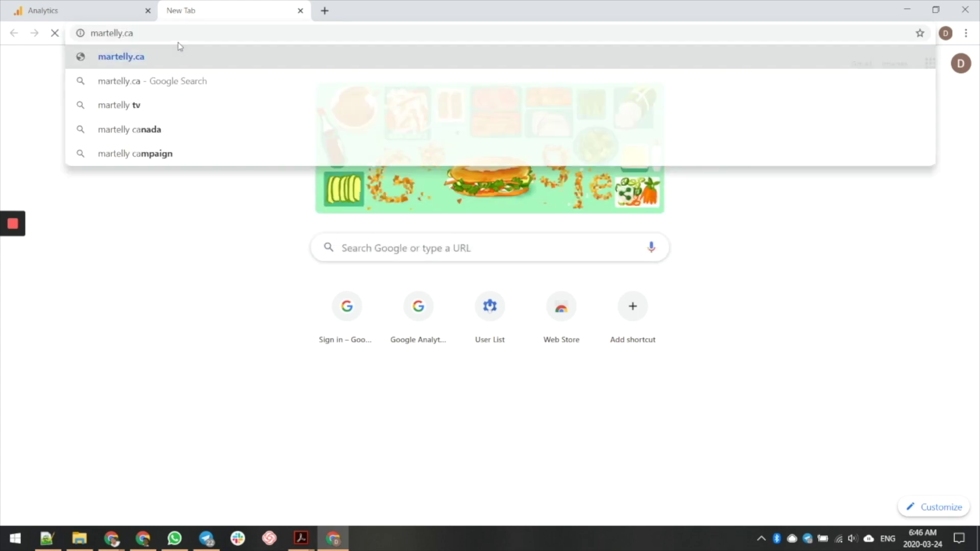
key(Return)
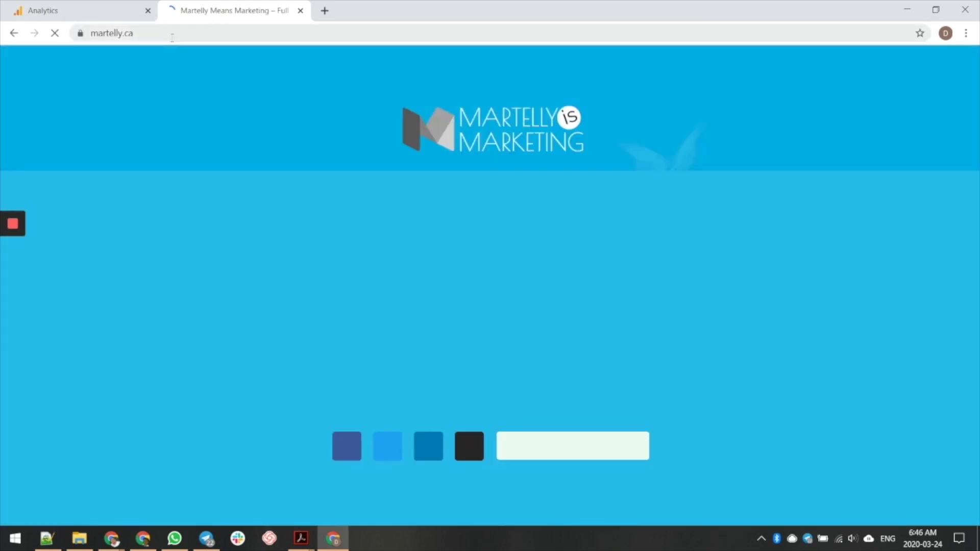
click(172, 33)
key(ctrl+c)
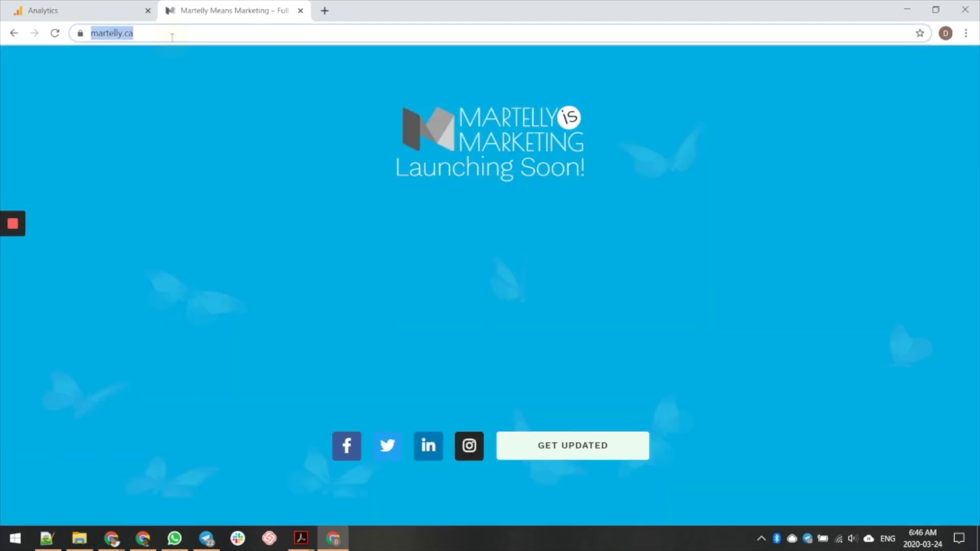
key(ctrl+Tab)
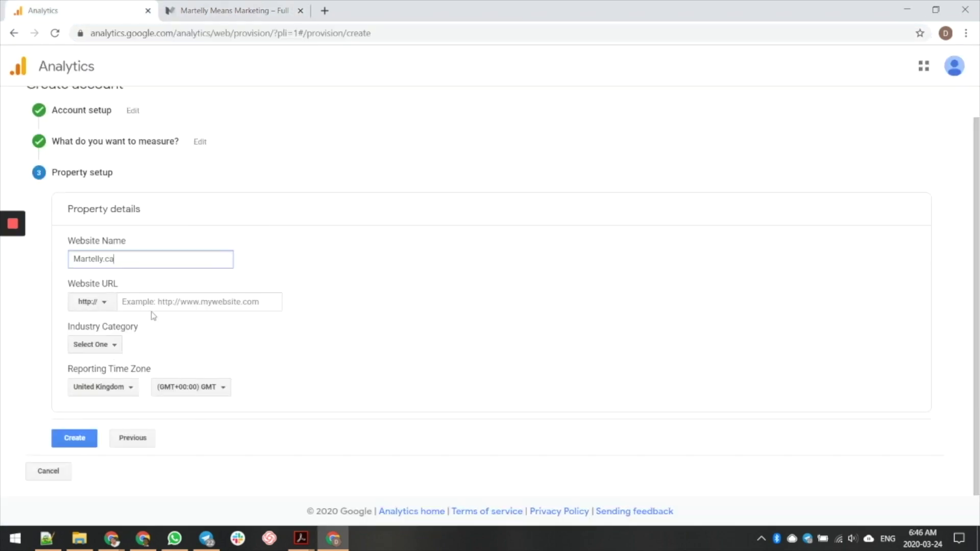
click(151, 302)
key(ctrl+v)
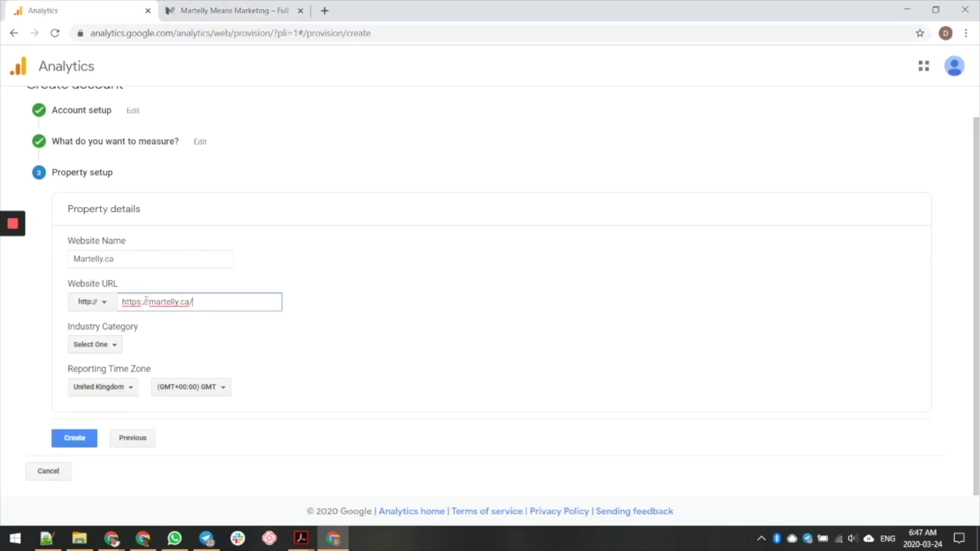
drag(148, 301, 121, 302)
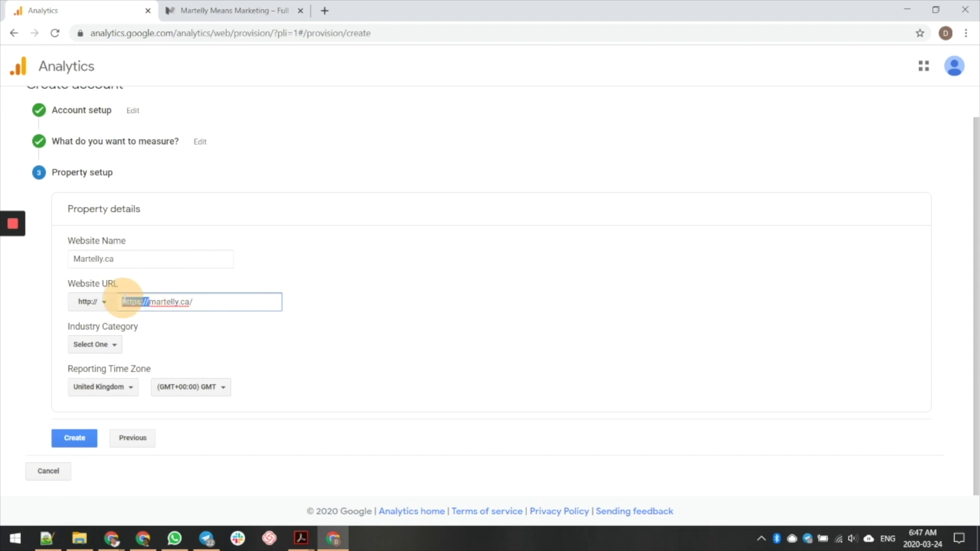
key(BackSpace)
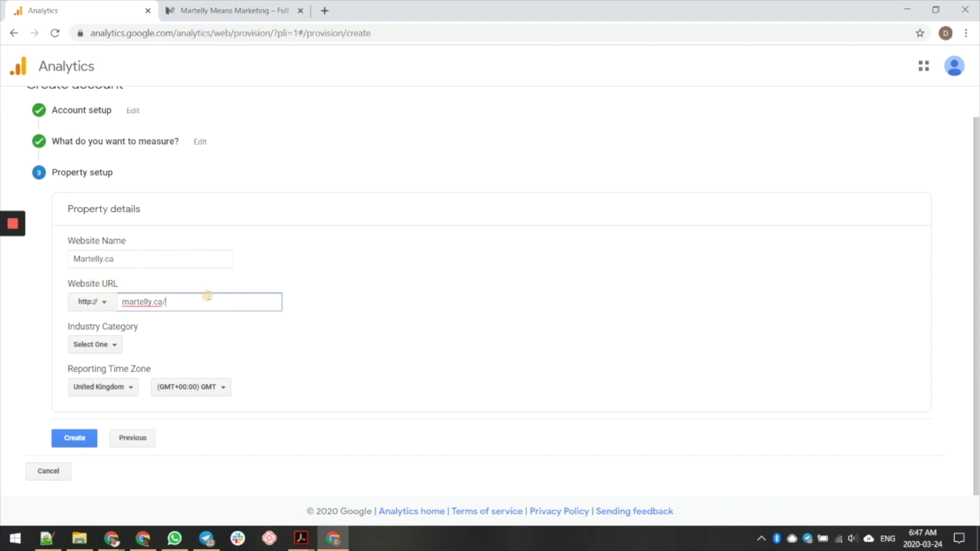
key(BackSpace)
click(96, 303)
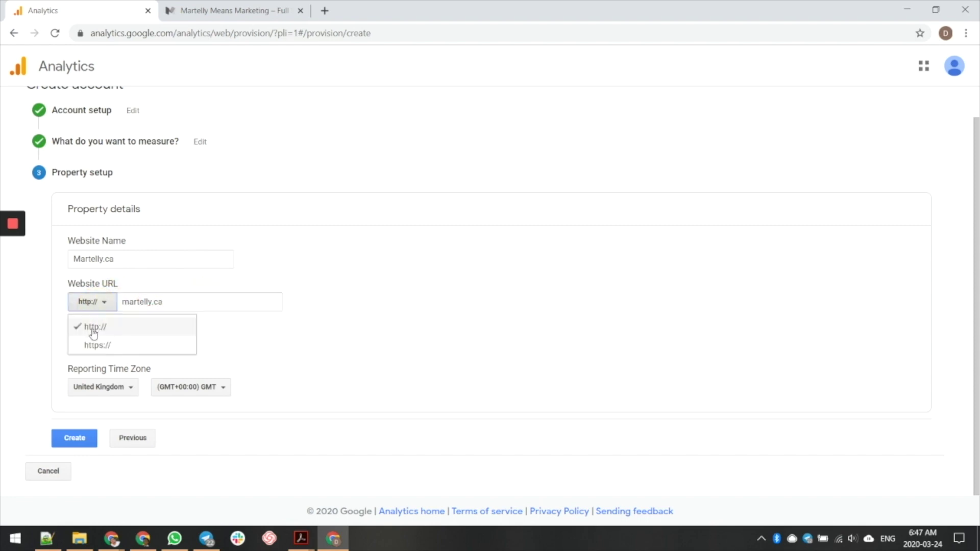
click(94, 342)
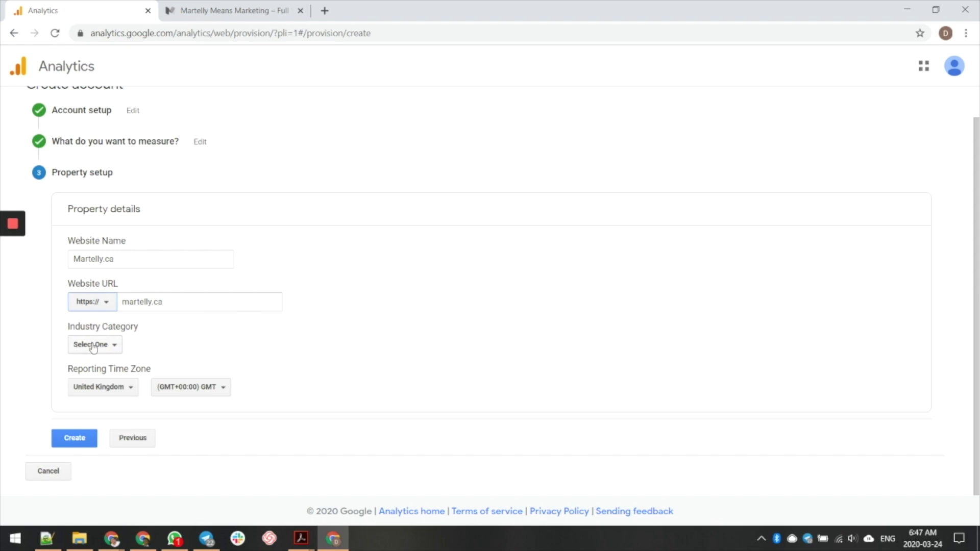
Set the Industry Category to Internet and Telecom
click(92, 344)
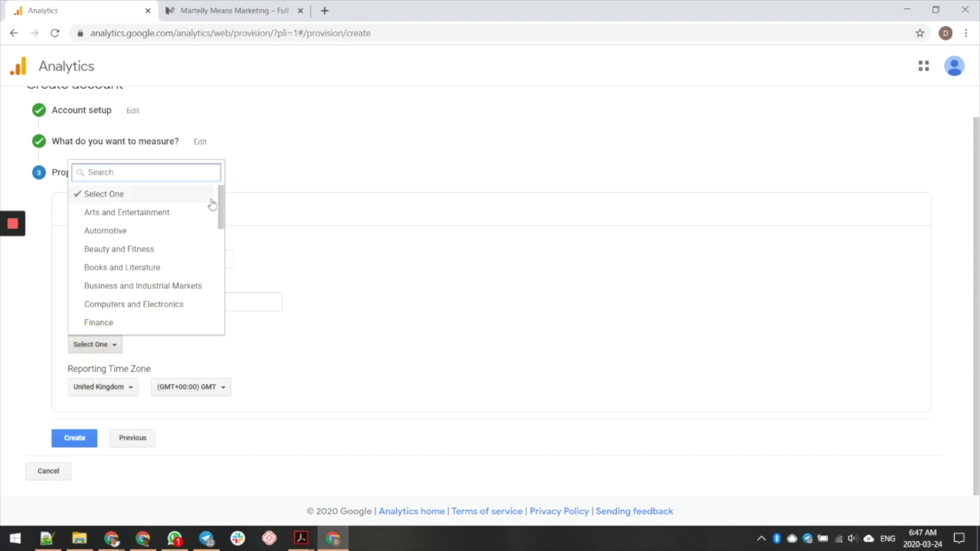
mouse_move(218, 210)
mouse_down()
mouse_move(190, 326)
mouse_move(198, 289)
mouse_up()
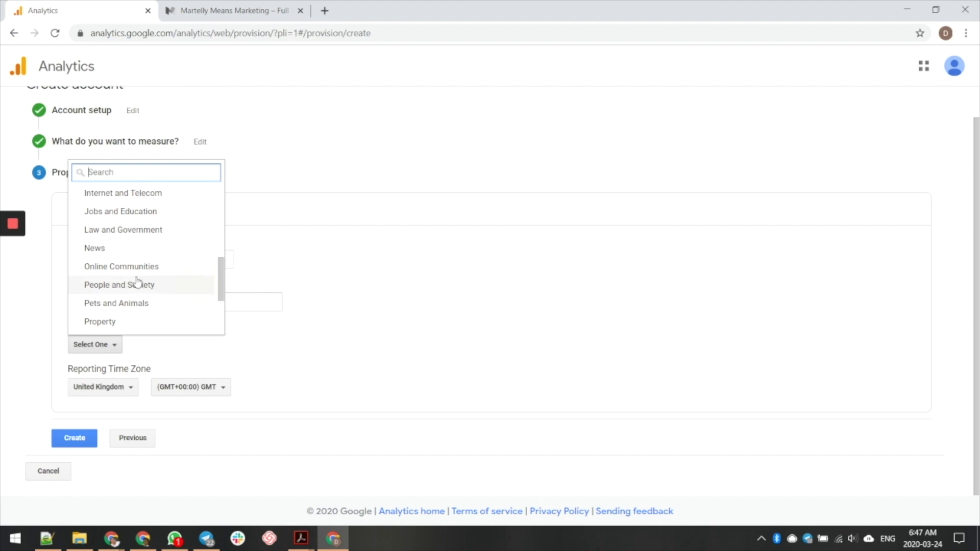
click(131, 194)
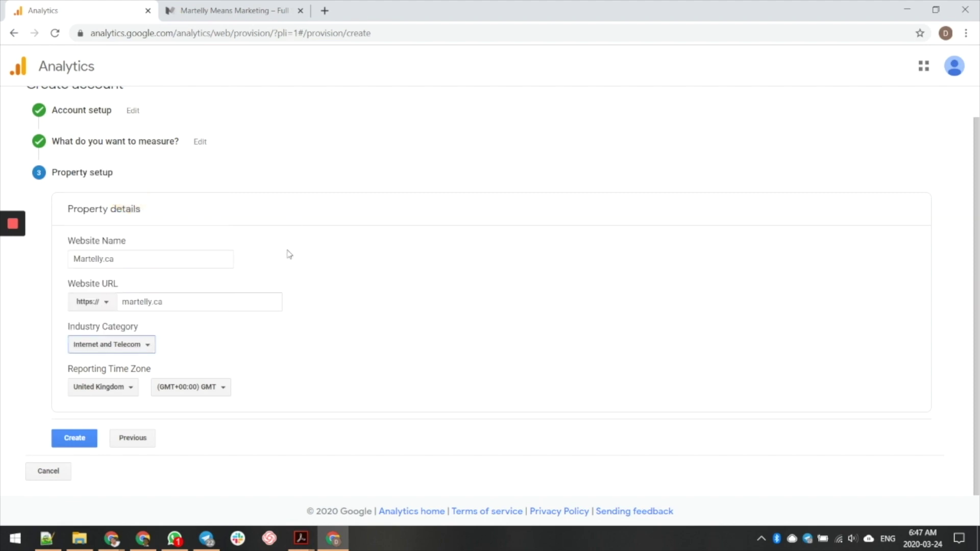
Set the reporting country to Canada and the time zone to (GMT-04:00) Toronto Time
click(121, 390)
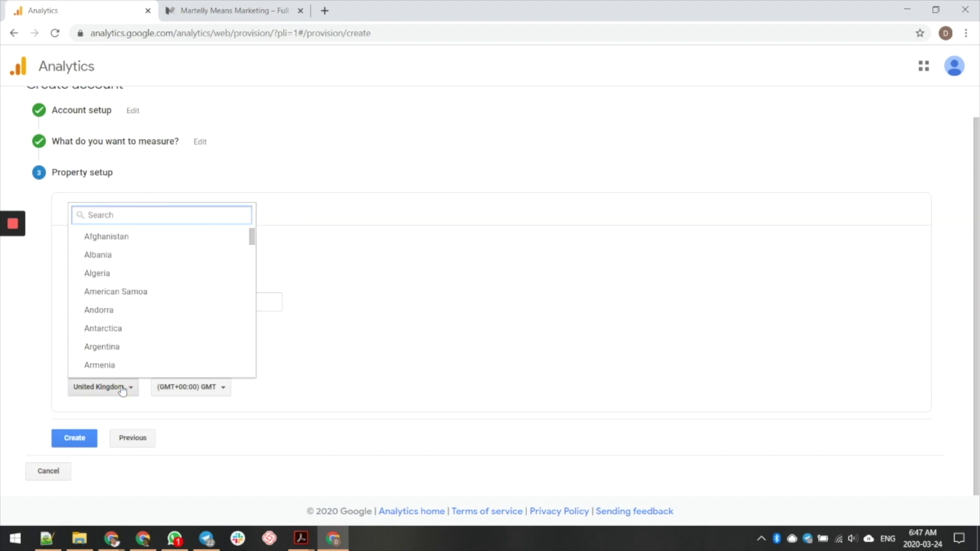
text(ca)
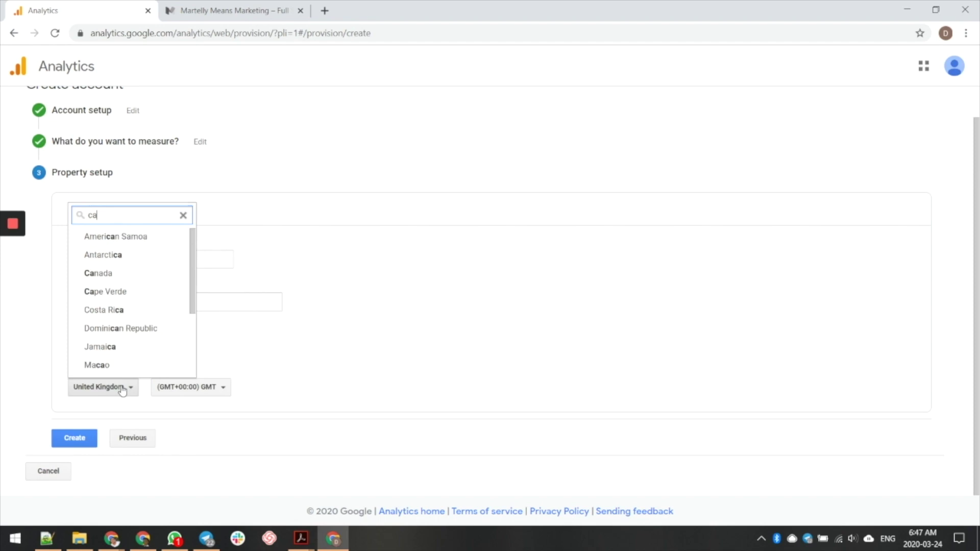
click(131, 276)
click(208, 386)
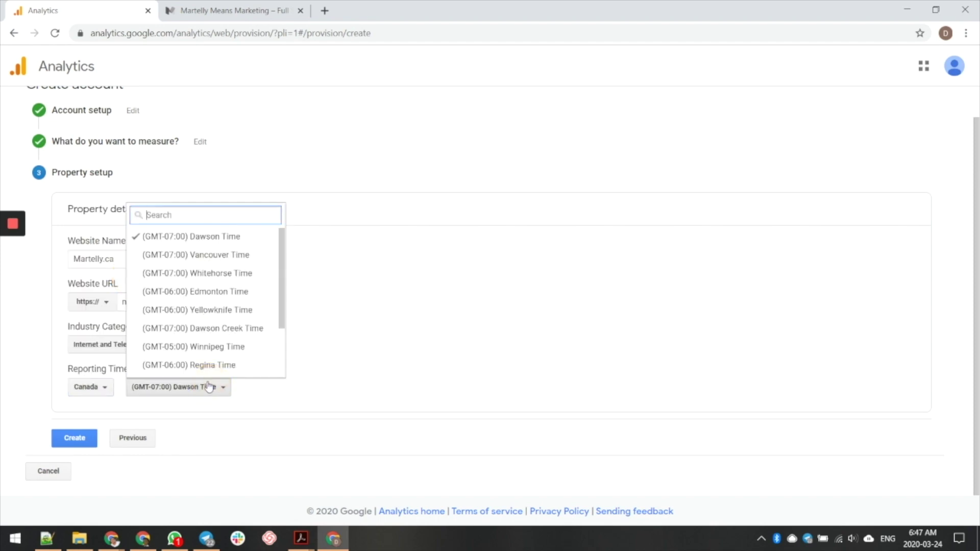
text(to)
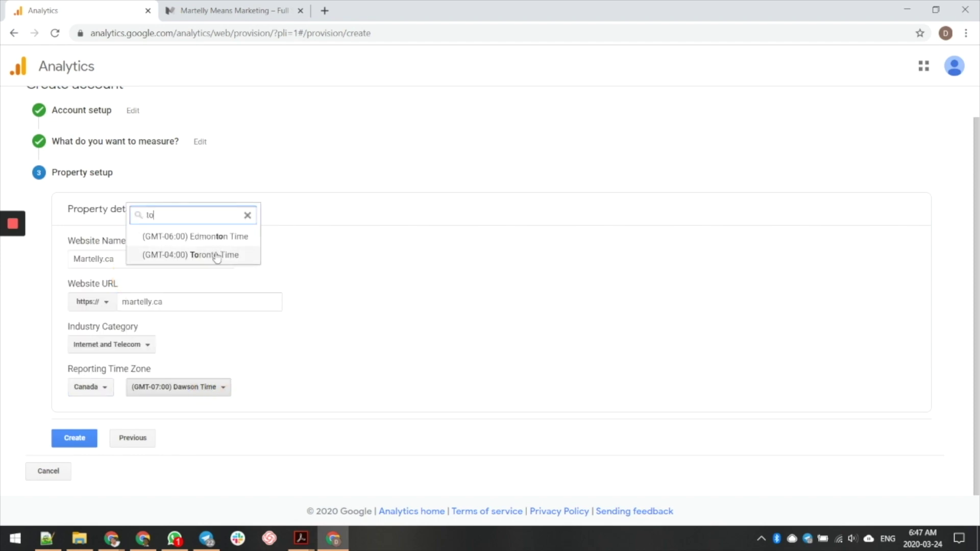
key(BackSpace)
key(BackSpace)
text(mon)
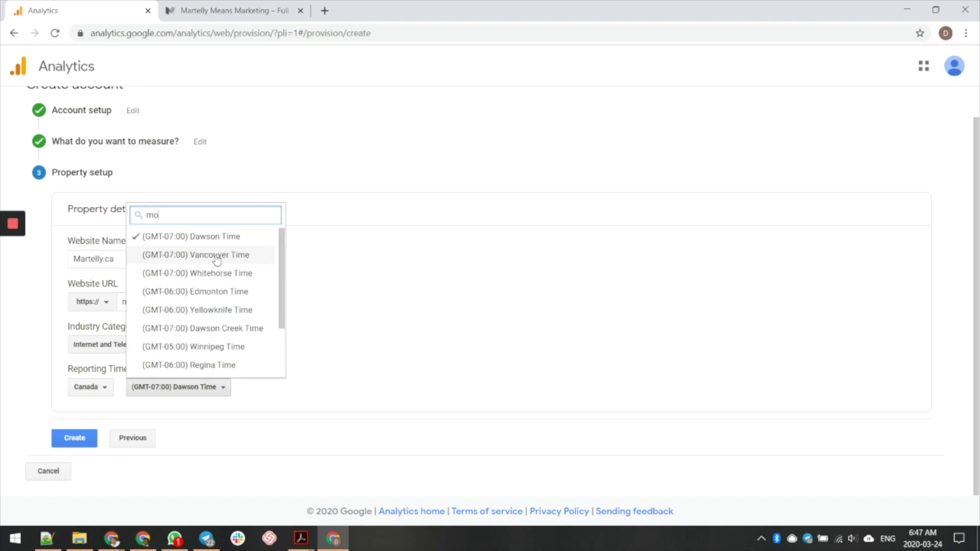
key(BackSpace)
key(BackSpace)
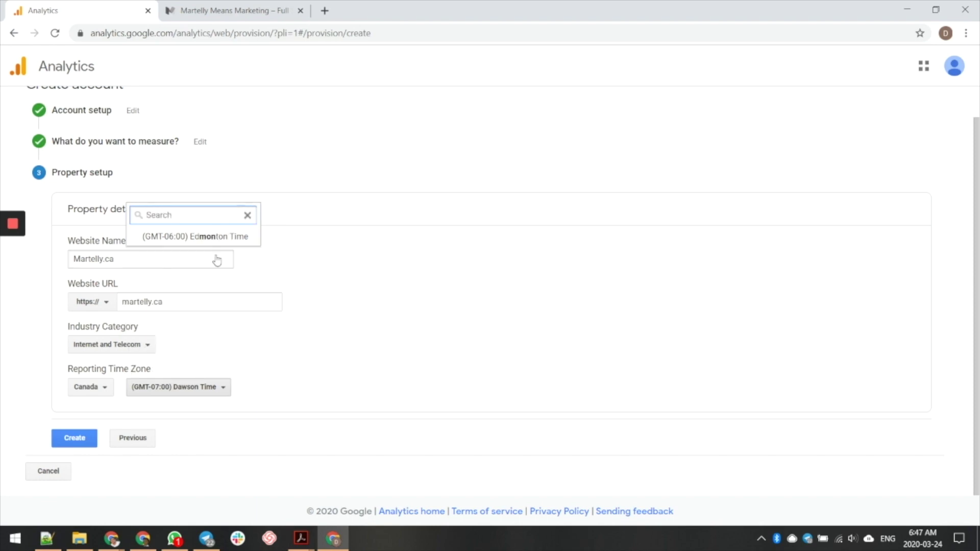
text(to)
click(194, 252)
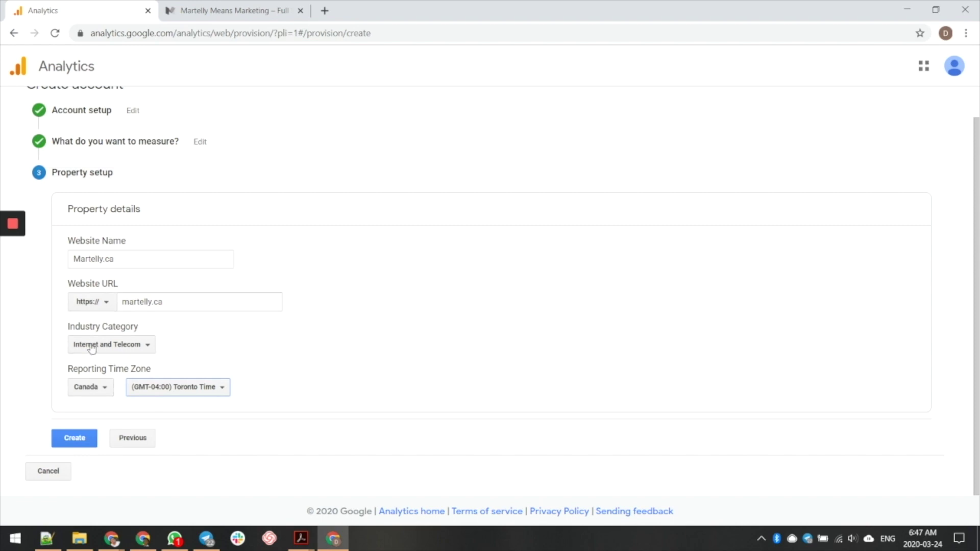
Create the property, set the terms country to Canada, and accept the Data Processing Terms
click(74, 437)
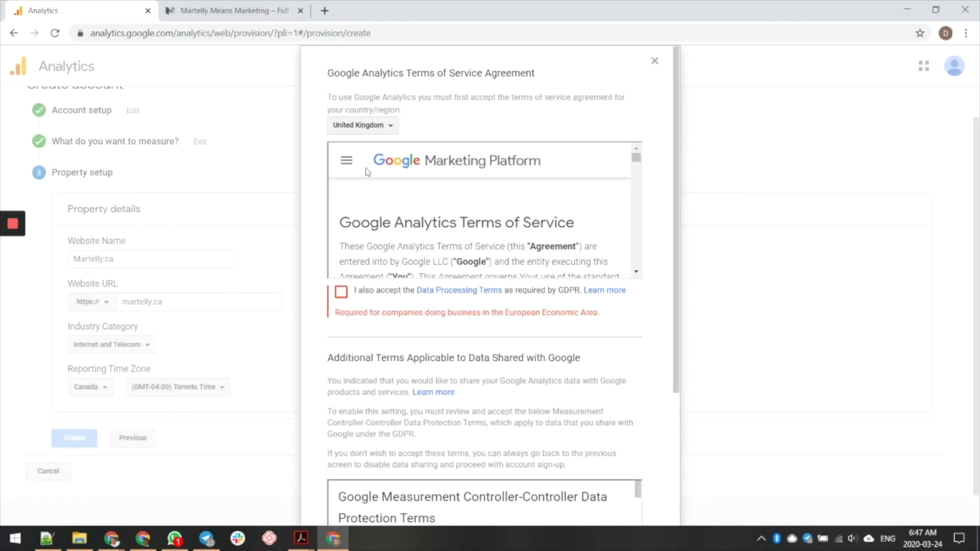
click(380, 127)
text(ca)
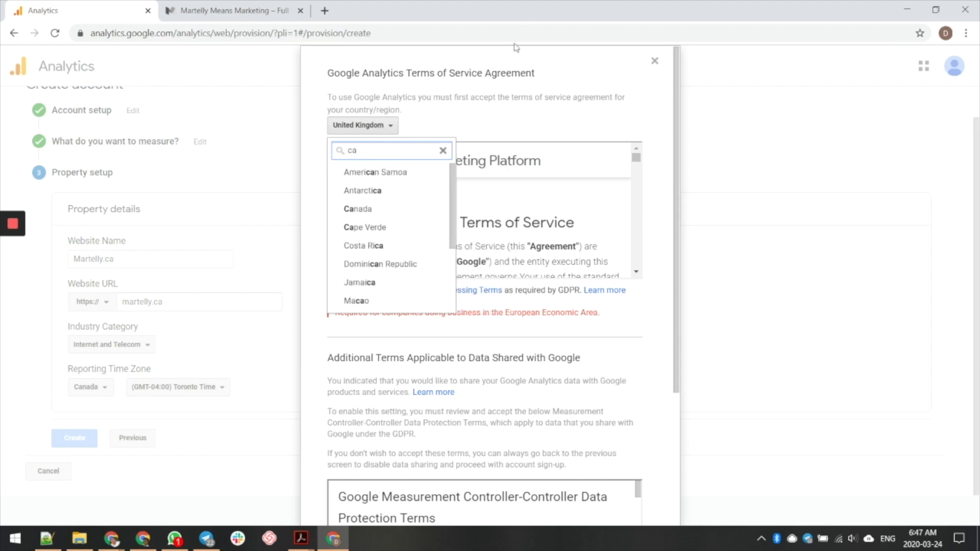
click(359, 208)
click(334, 292)
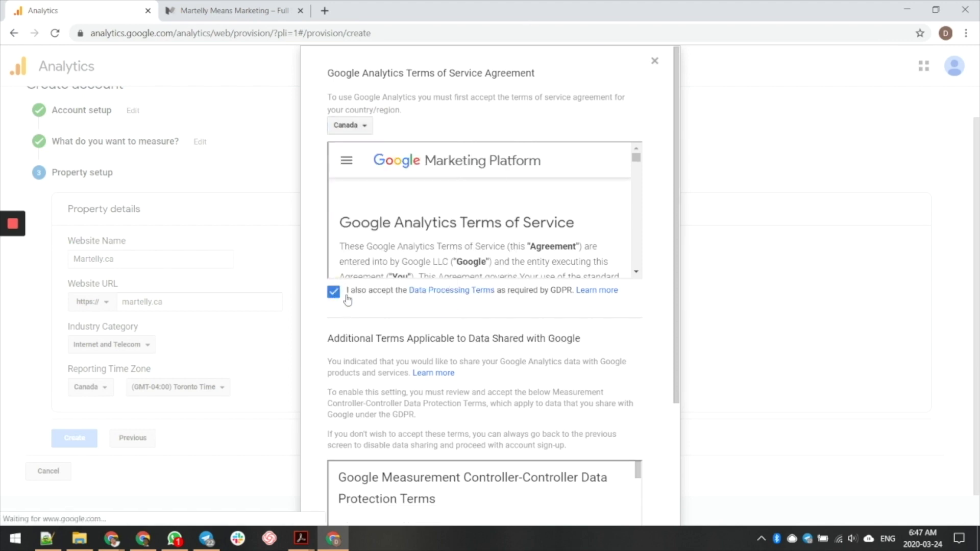
Accept the Measurement Controller-Controller Data Protection Terms further down the agreement
scroll(378, 324, down, 1)
scroll(414, 189, down, 10)
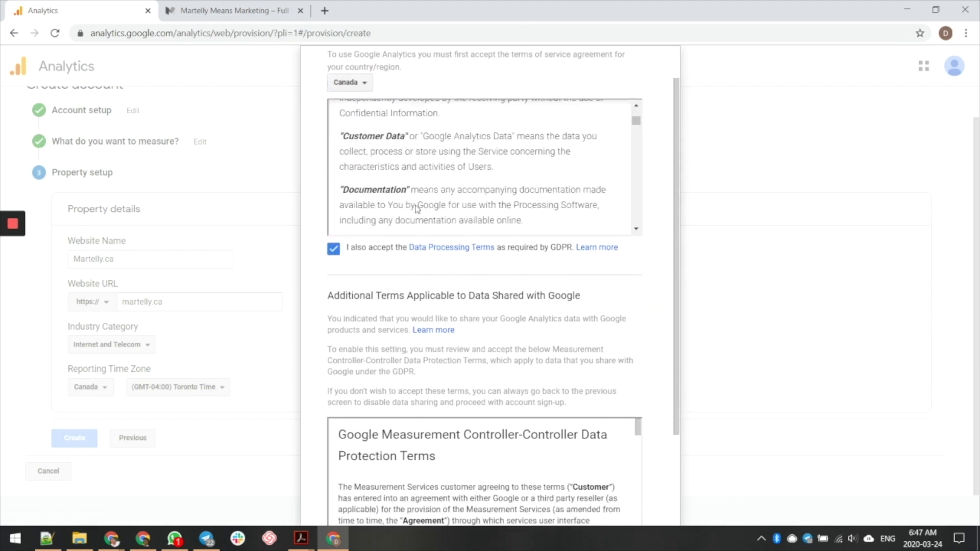
drag(637, 122, 638, 221)
scroll(407, 385, down, 4)
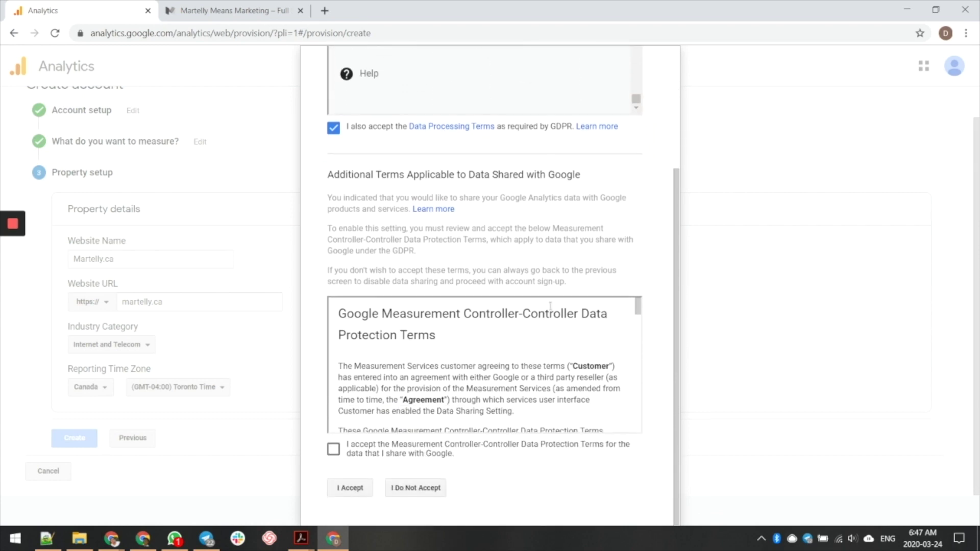
scroll(407, 385, down, 10)
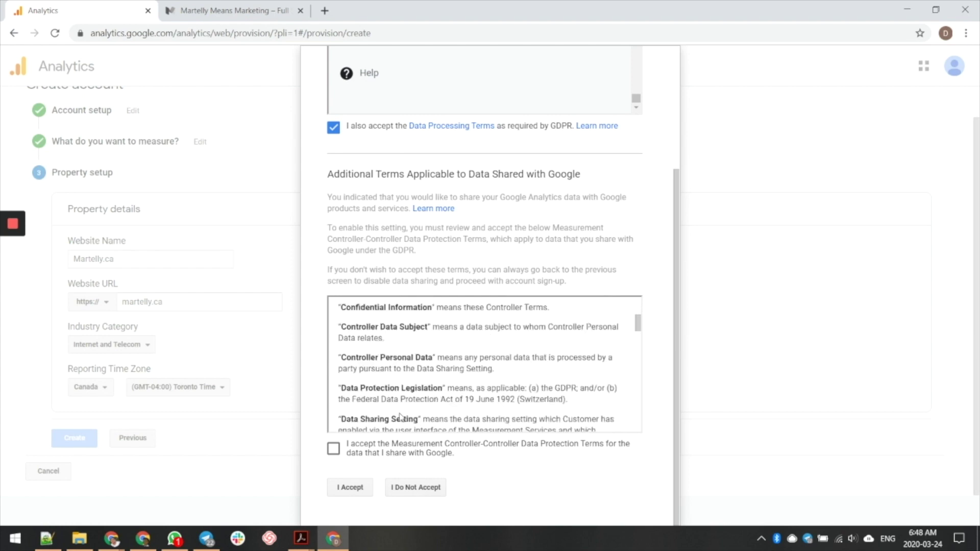
scroll(380, 393, down, 12)
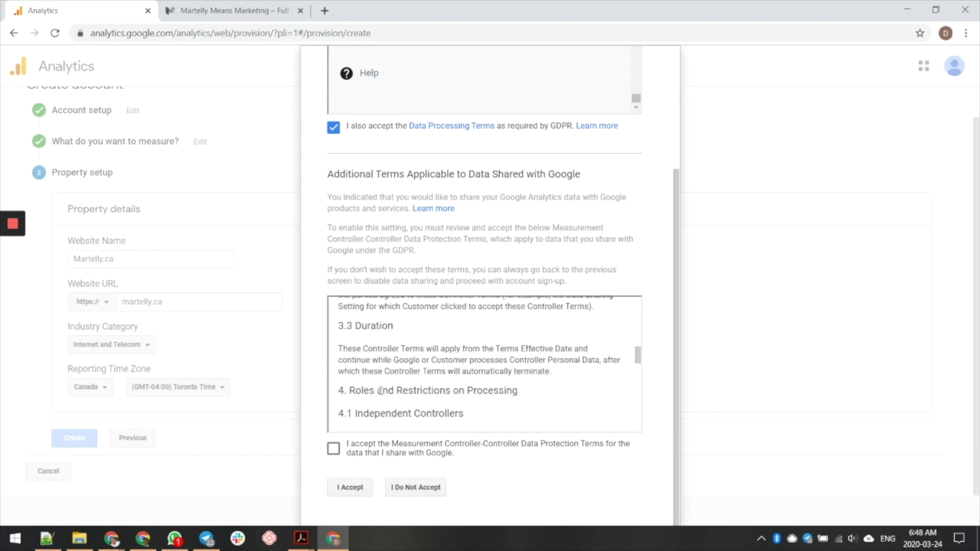
scroll(380, 394, down, 5)
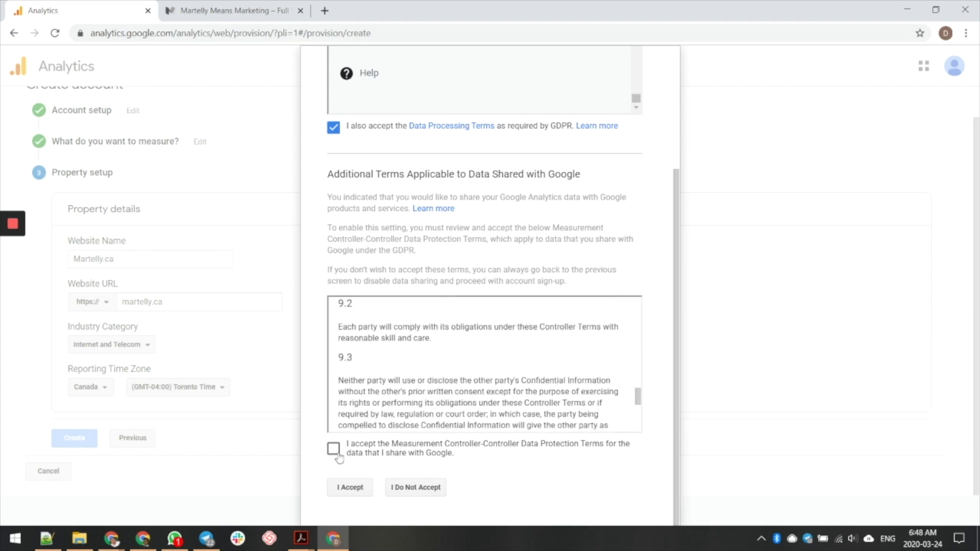
click(335, 454)
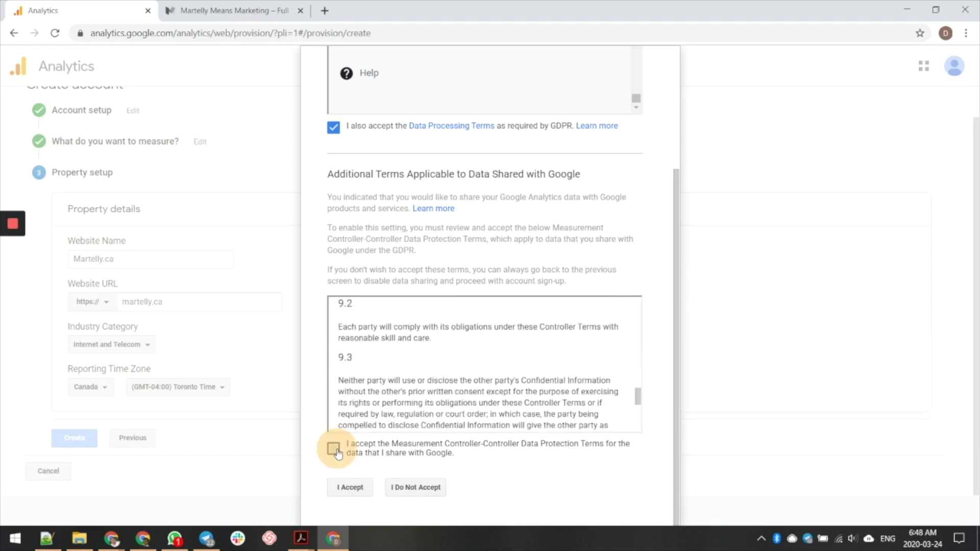
Accept the terms, save email preferences with no subscriptions, decline the app offer, and open Data Collection
click(347, 489)
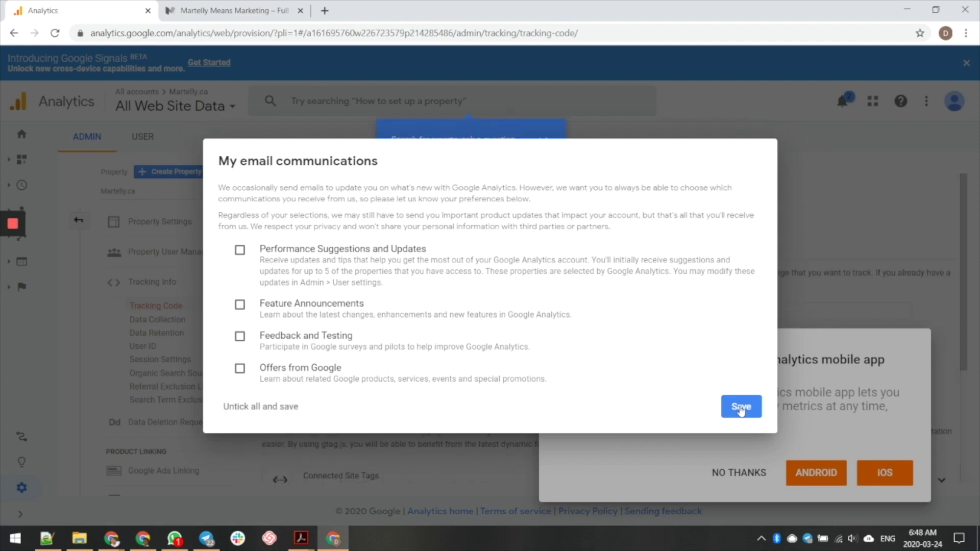
click(741, 407)
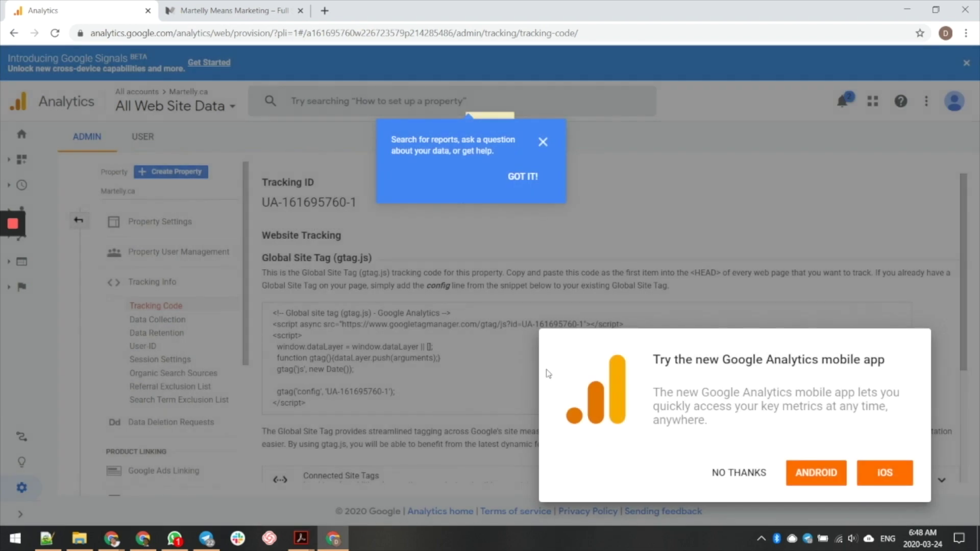
click(739, 472)
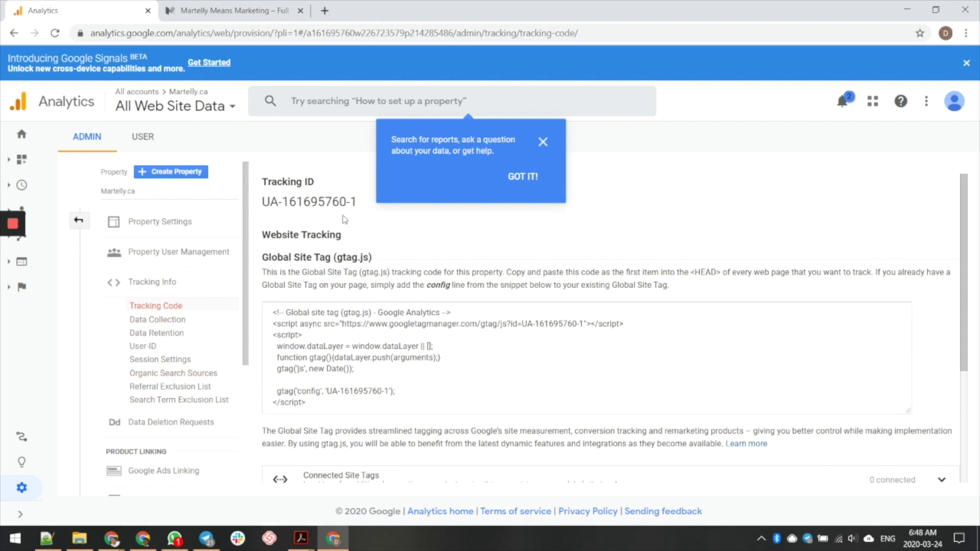
click(174, 323)
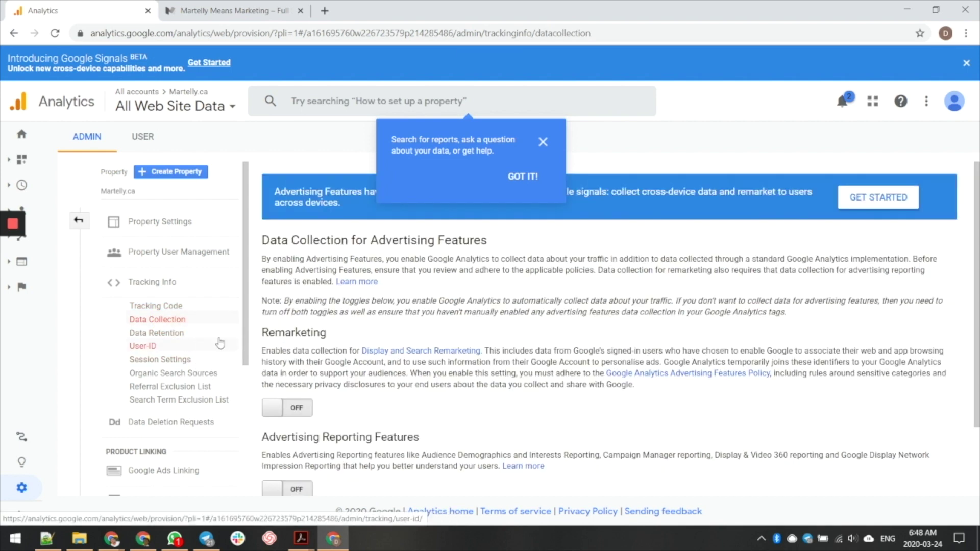
Turn on Remarketing and Advertising Reporting Features, save them, and dismiss the search tips popup
scroll(552, 341, down, 1)
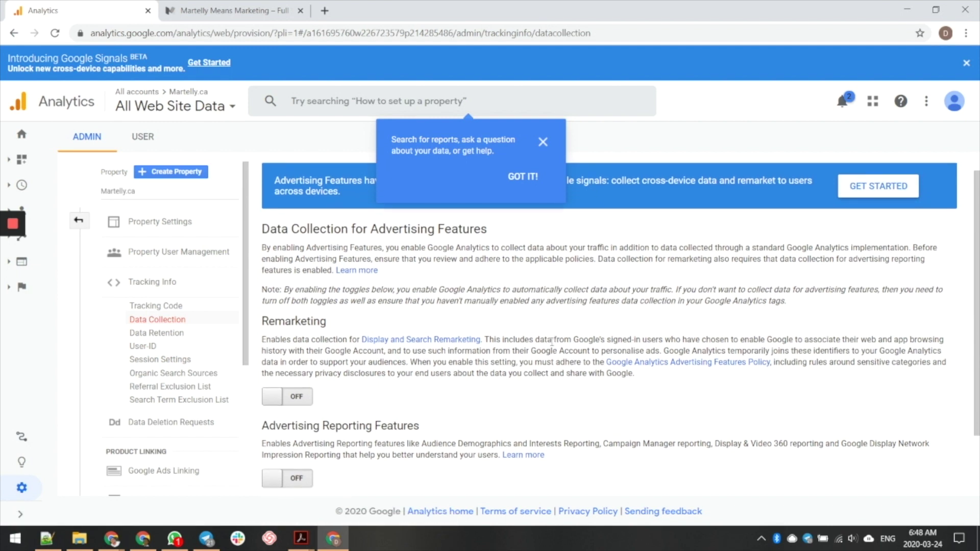
scroll(551, 342, down, 1)
click(280, 346)
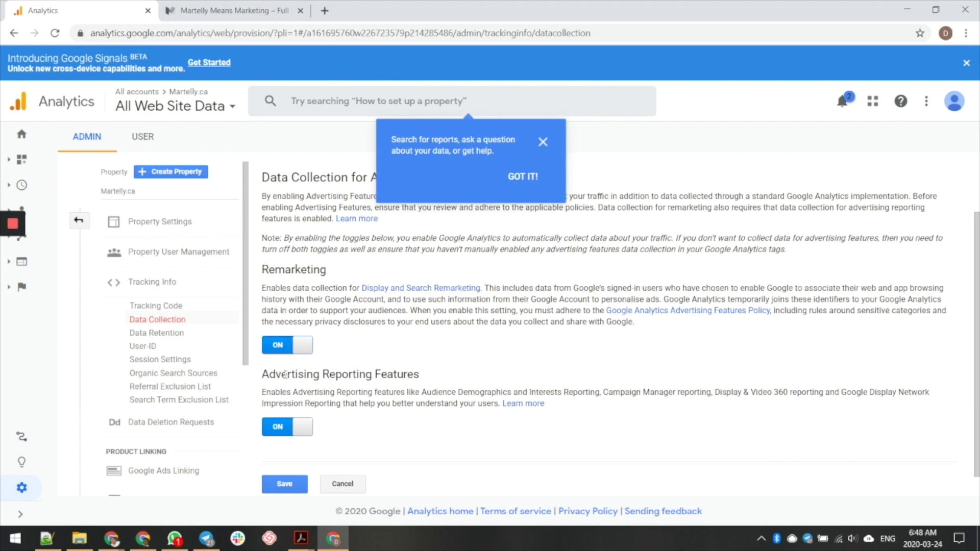
scroll(285, 375, down, 1)
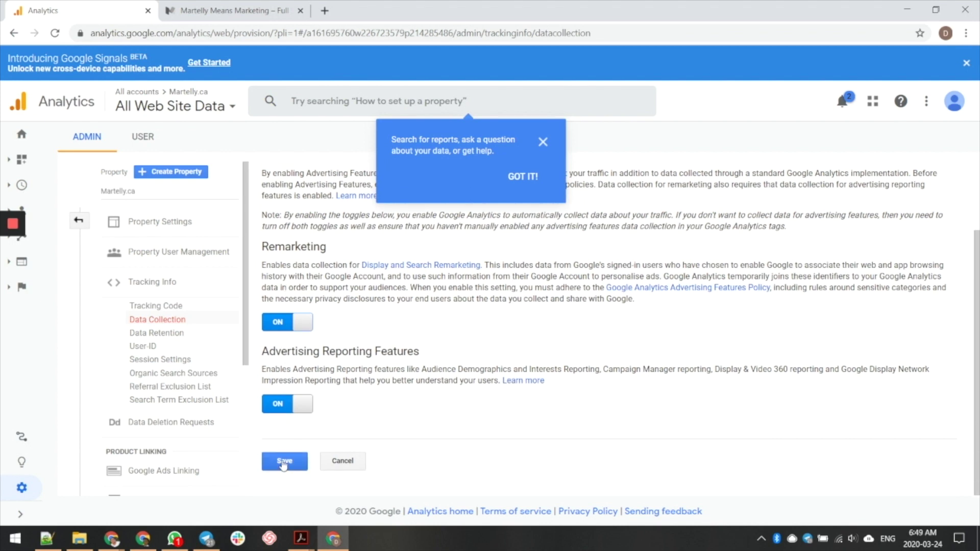
click(284, 464)
click(293, 465)
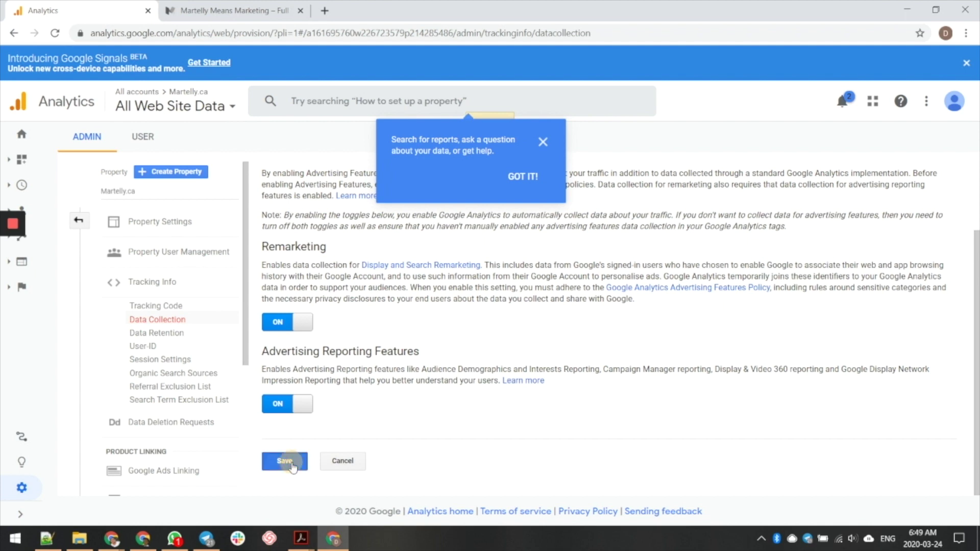
click(543, 142)
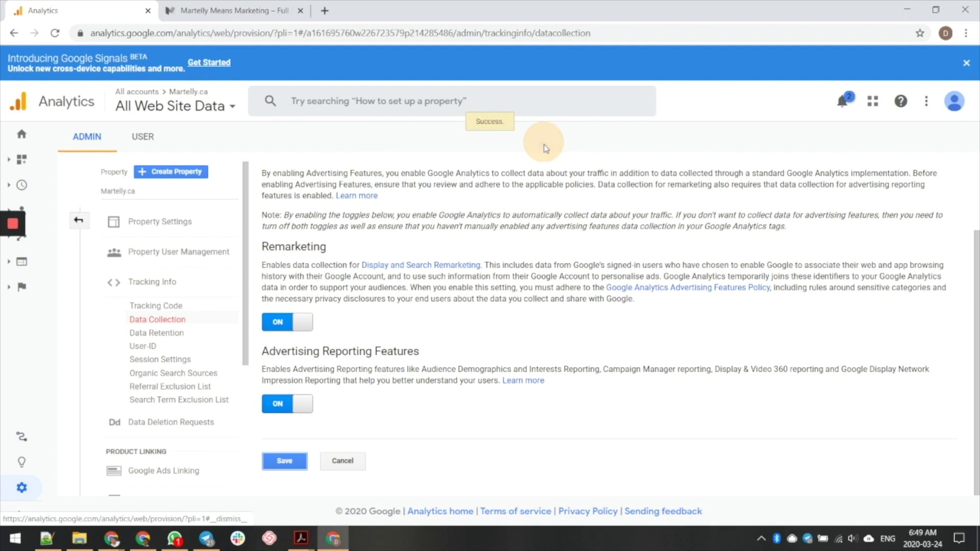
click(169, 335)
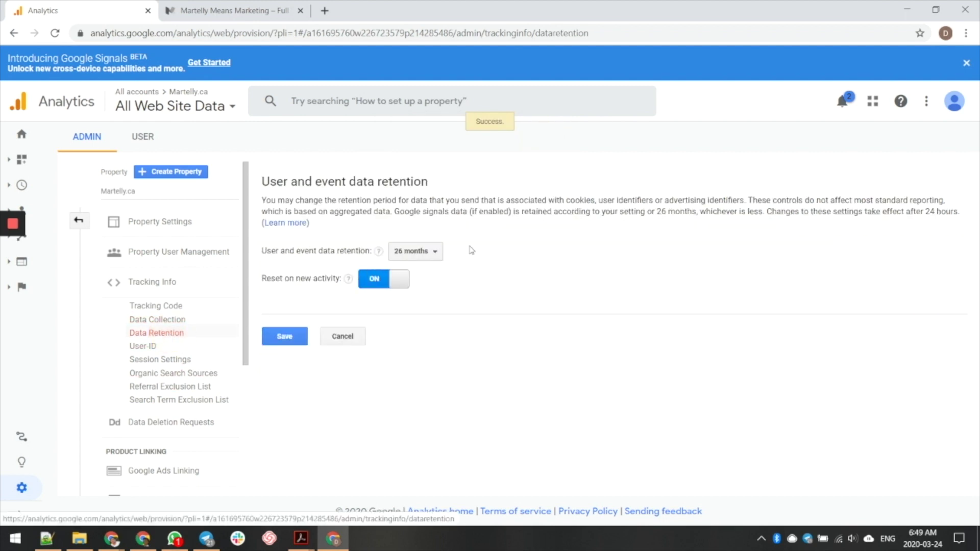
Set user and event data retention to 50 months and save
click(436, 253)
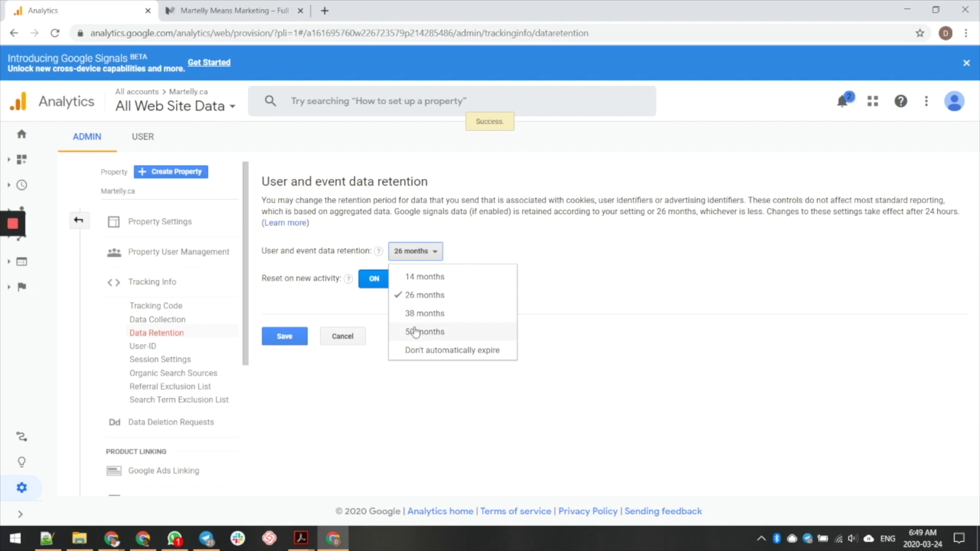
click(414, 332)
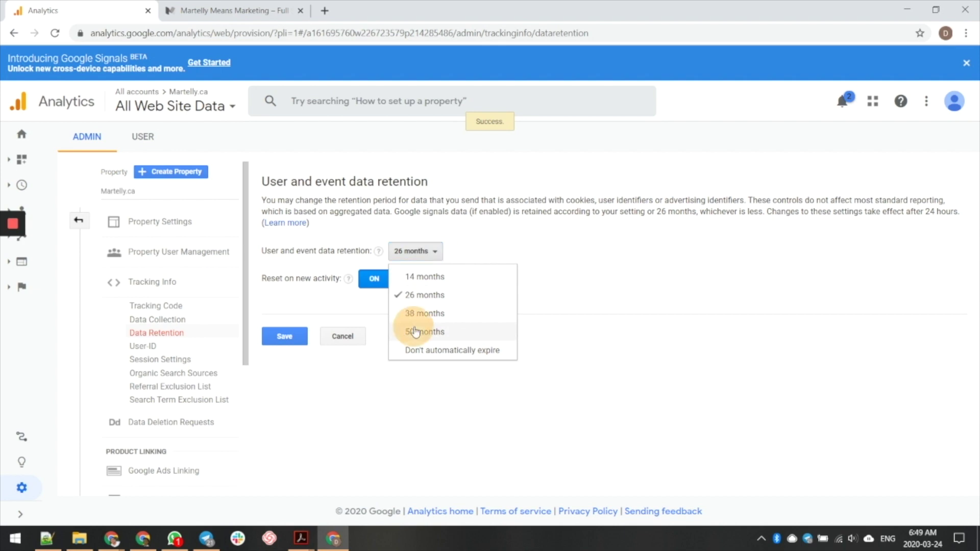
click(285, 341)
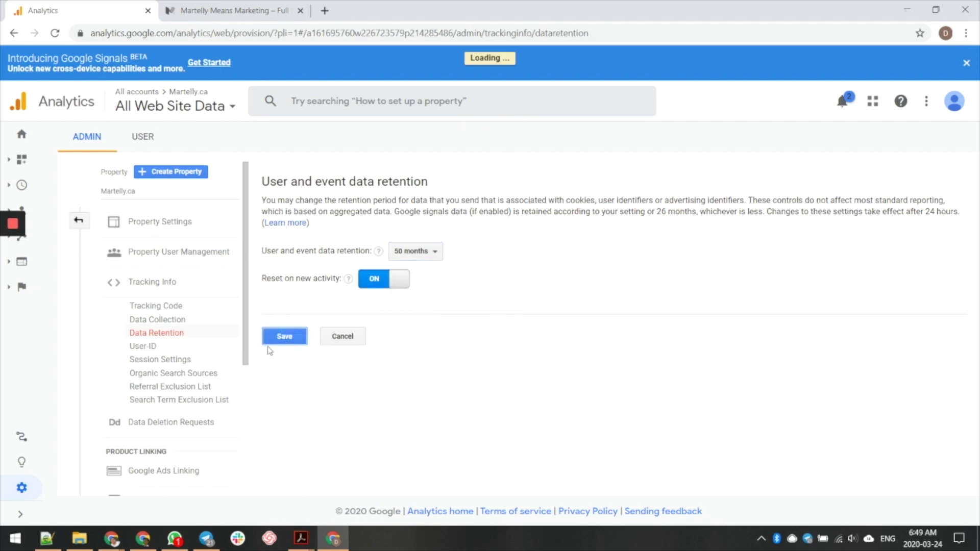
drag(246, 340, 228, 403)
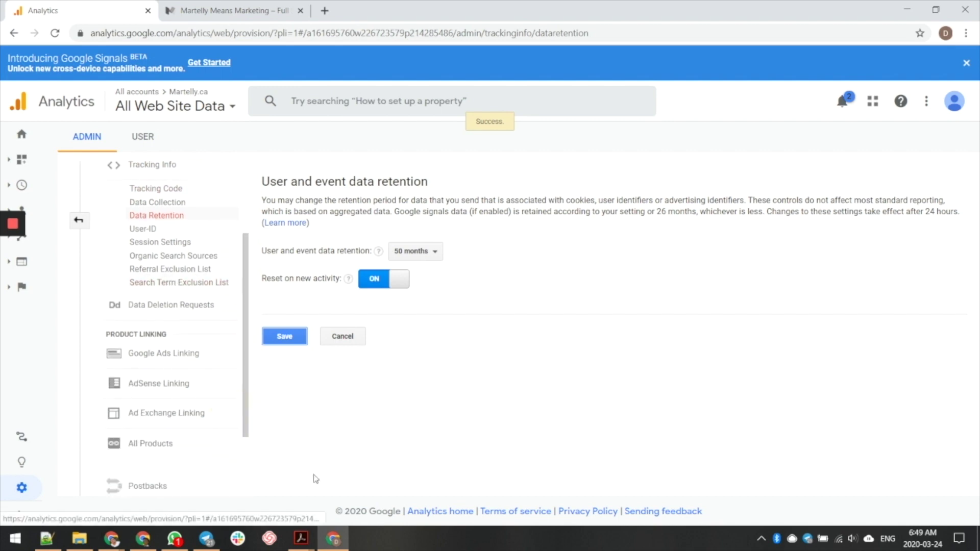
From the Admin overview, open the view's Goals and start a new goal
click(80, 223)
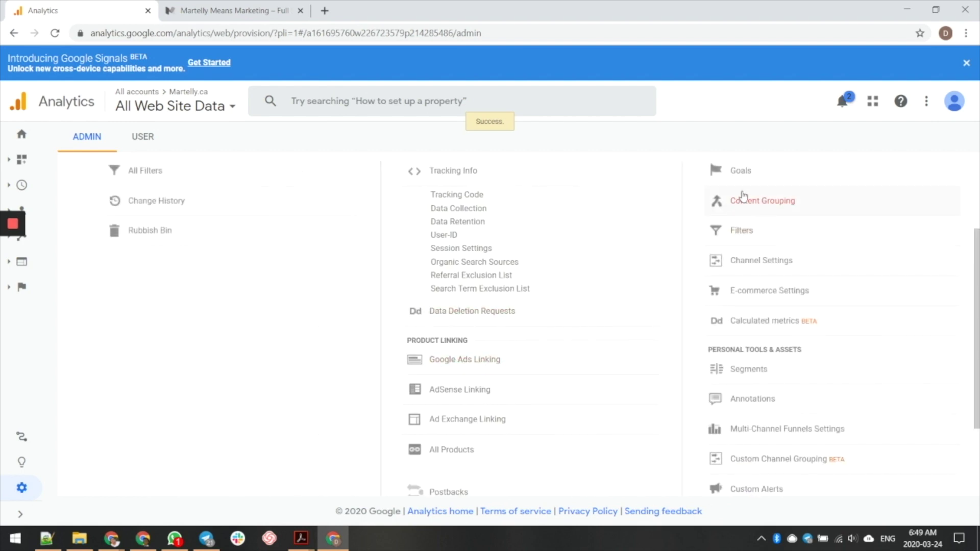
scroll(709, 349, up, 2)
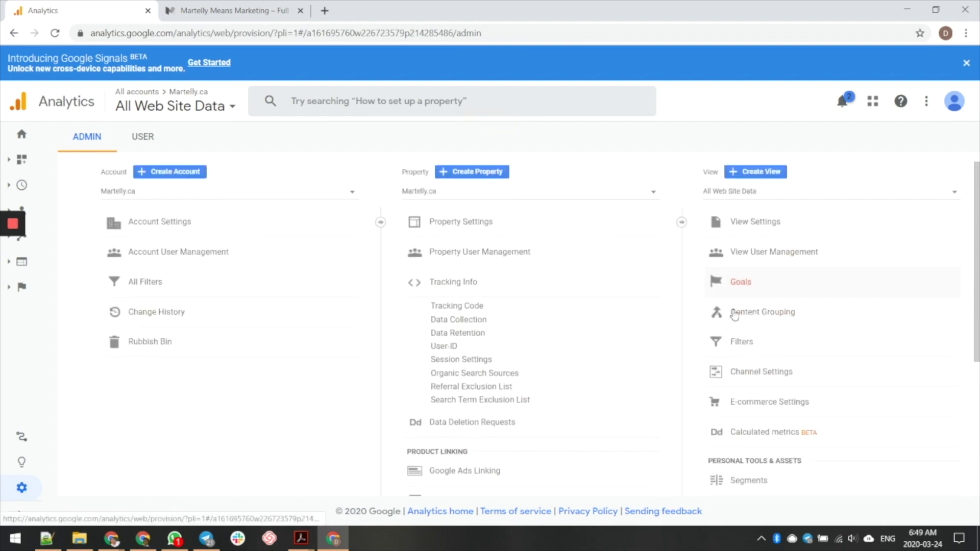
click(743, 289)
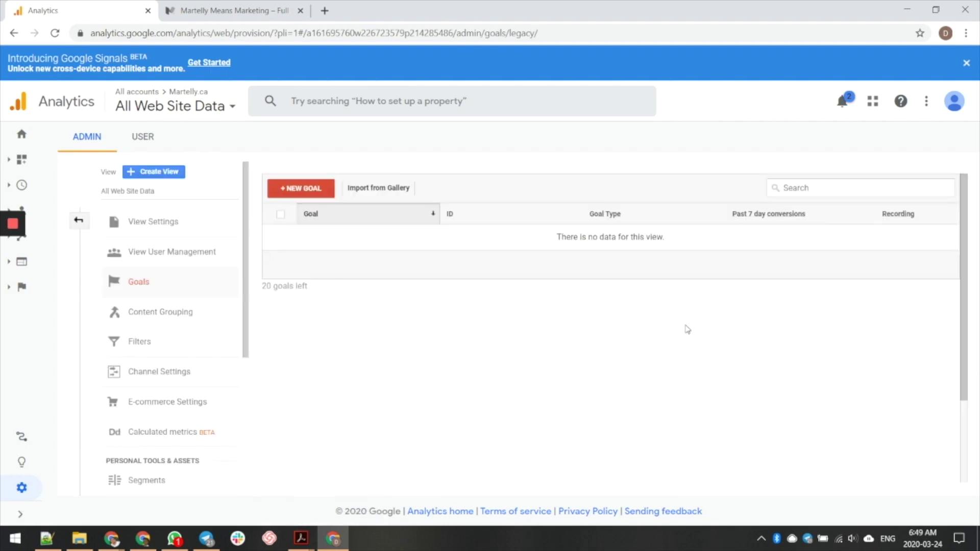
click(308, 190)
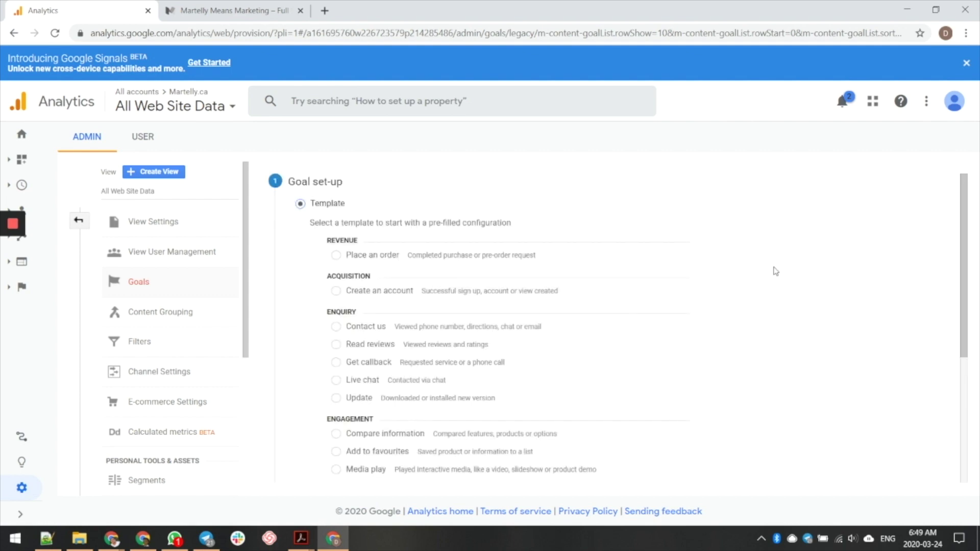
Make it a Custom goal named Thank You with the Destination type
scroll(772, 271, down, 3)
scroll(766, 279, up, 3)
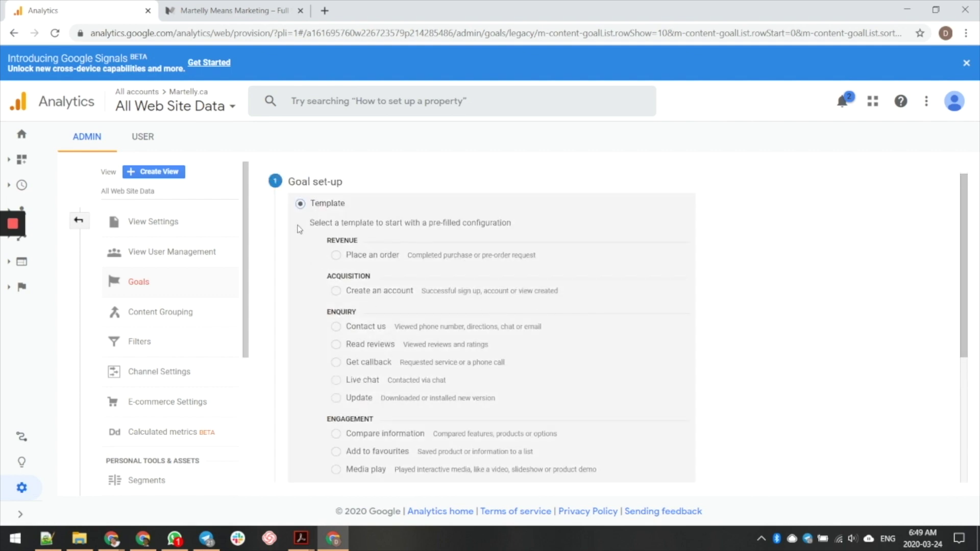
scroll(328, 326, down, 5)
click(301, 387)
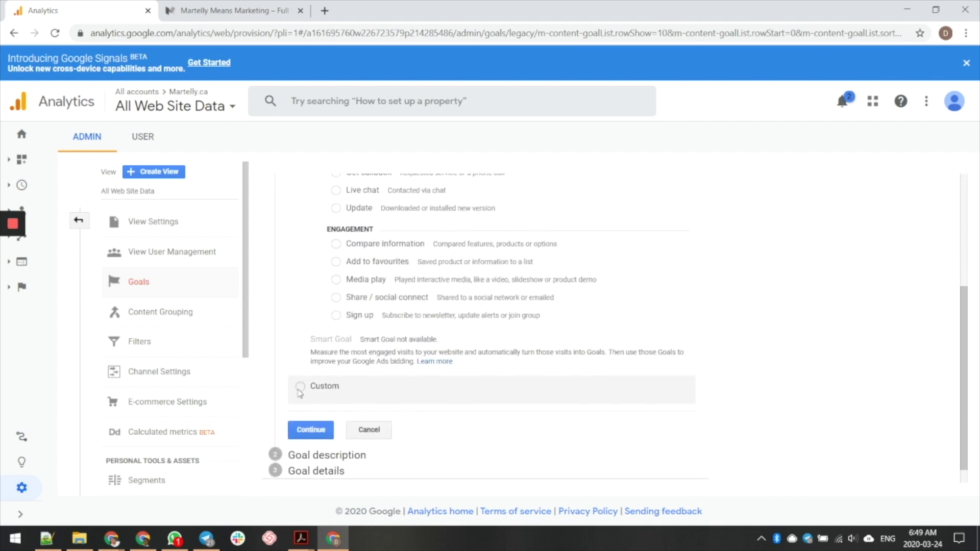
click(300, 386)
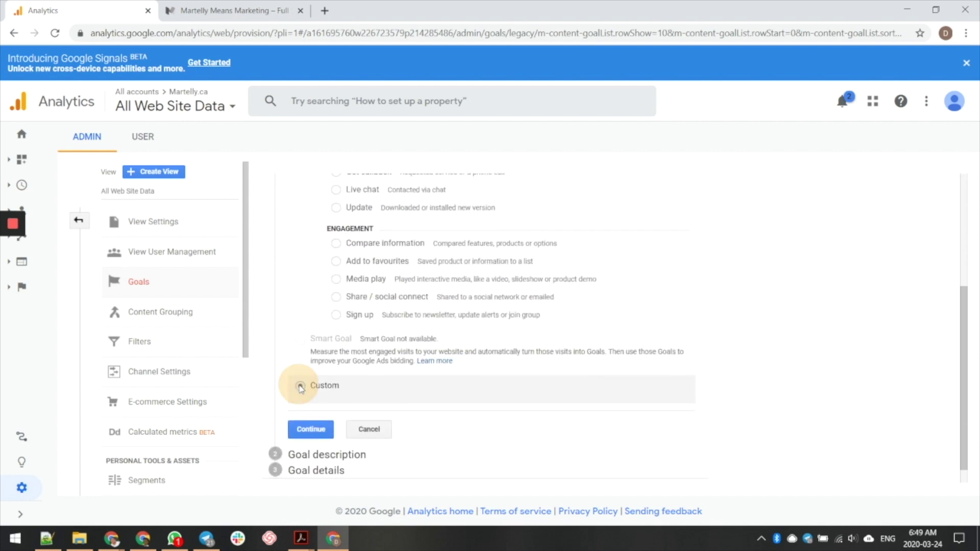
click(320, 429)
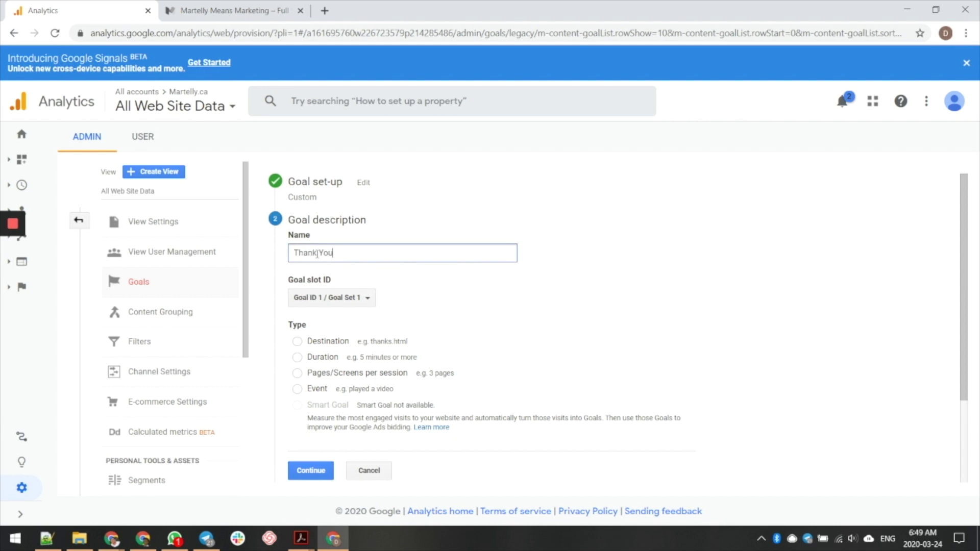
click(297, 341)
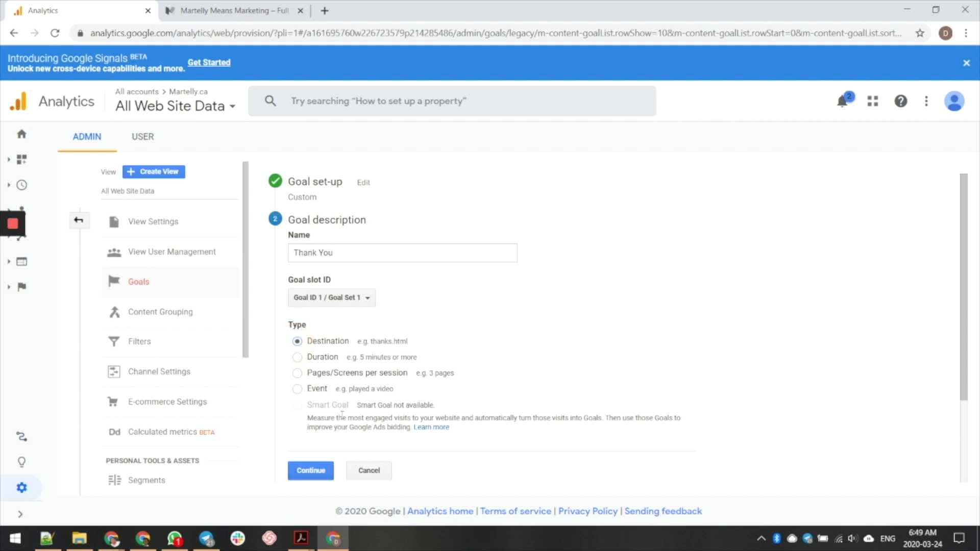
scroll(319, 462, down, 2)
Set the goal destination to equal /thank-you/, verify it, and save the goal
click(312, 359)
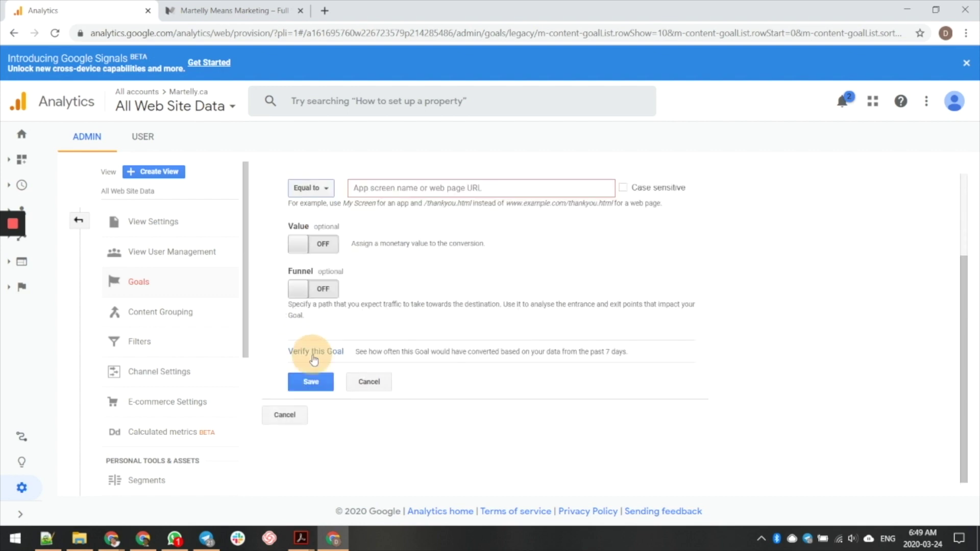
click(404, 190)
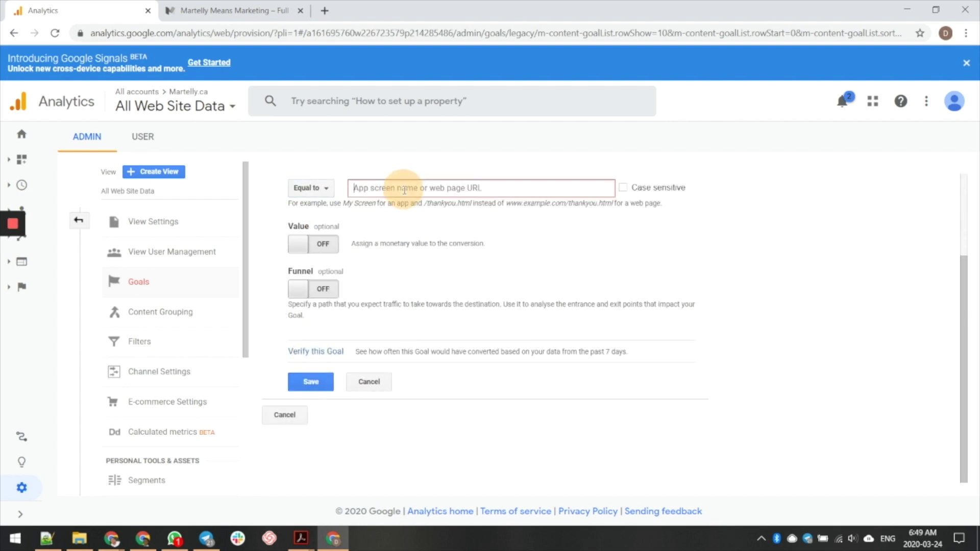
text(/thank-you/)
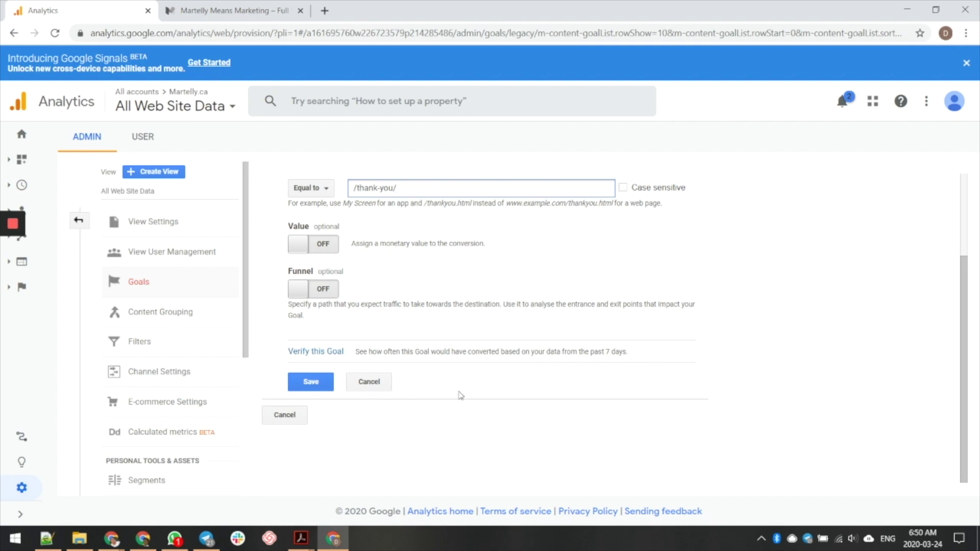
click(318, 353)
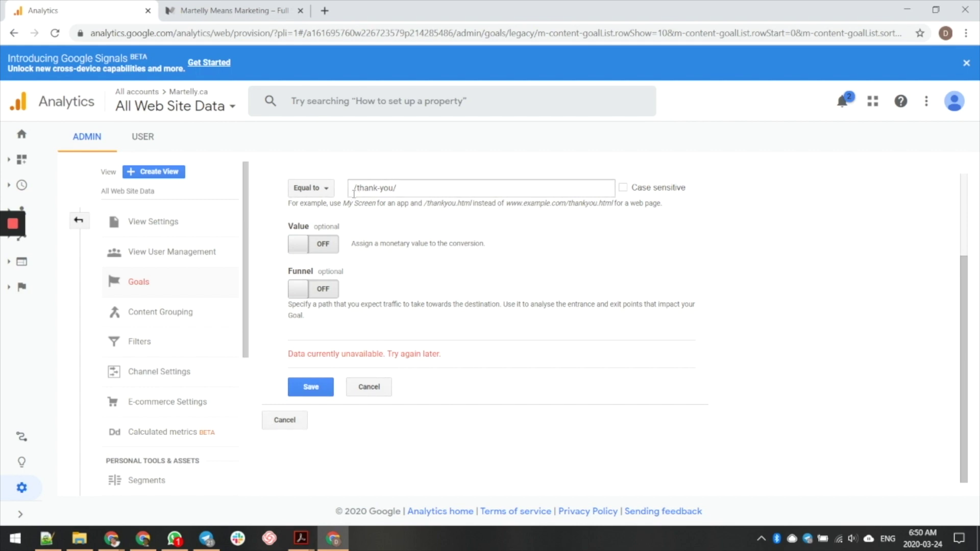
click(301, 389)
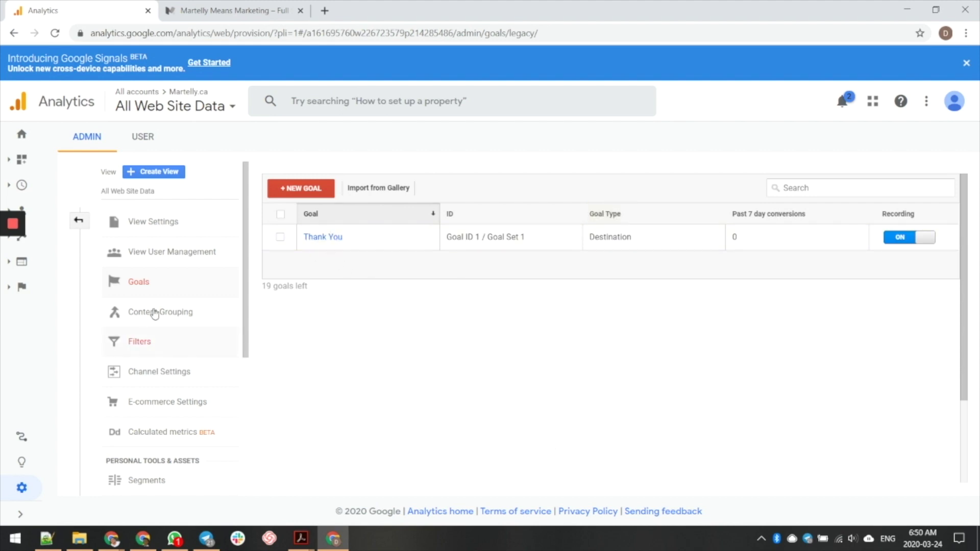
Go back from the goals list to the Martelly.ca Admin overview
click(79, 223)
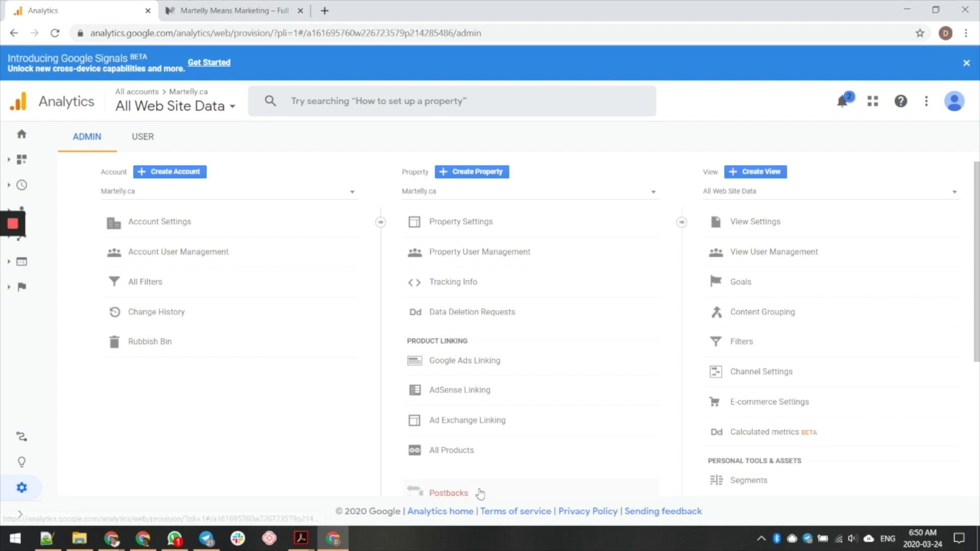
mouse_move(25, 242)
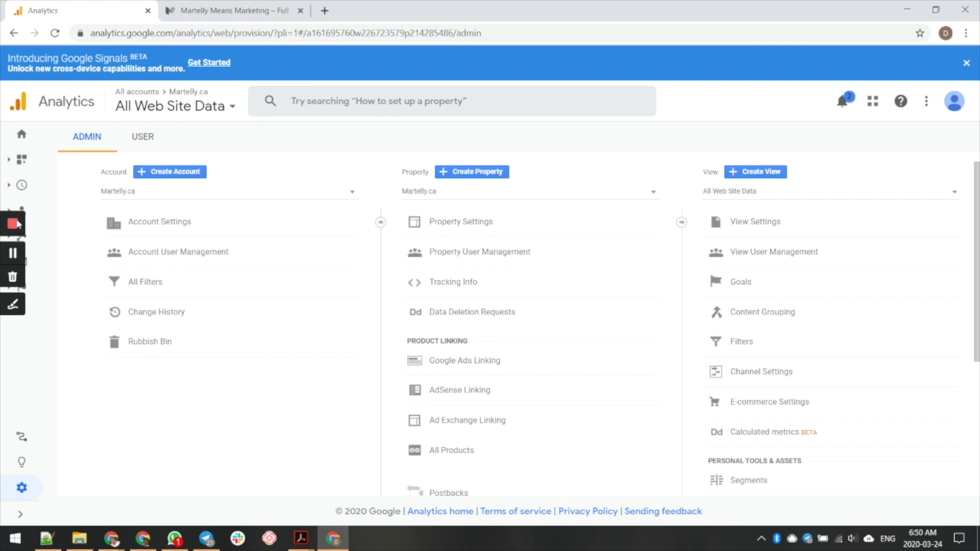